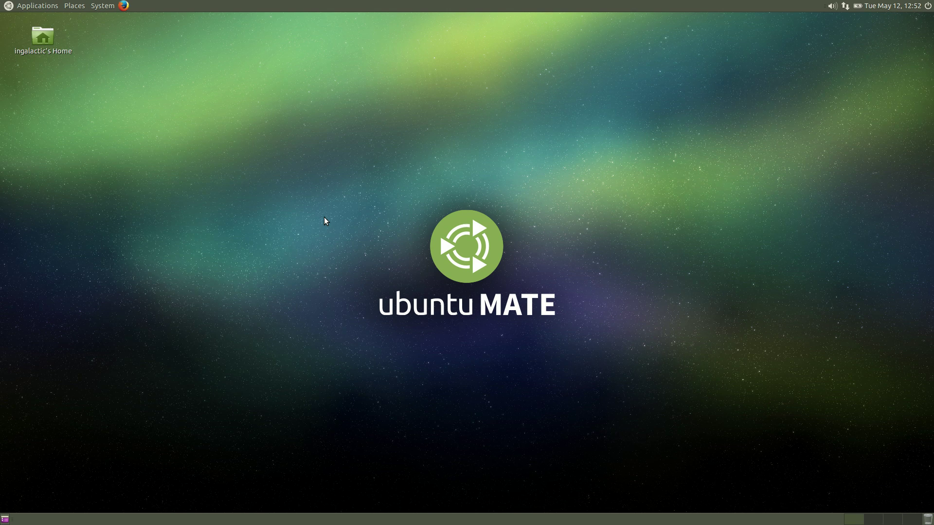
# Step: Browse the Applications menu categories and submenus, then dismiss the menu
pyautogui.click(42, 5)
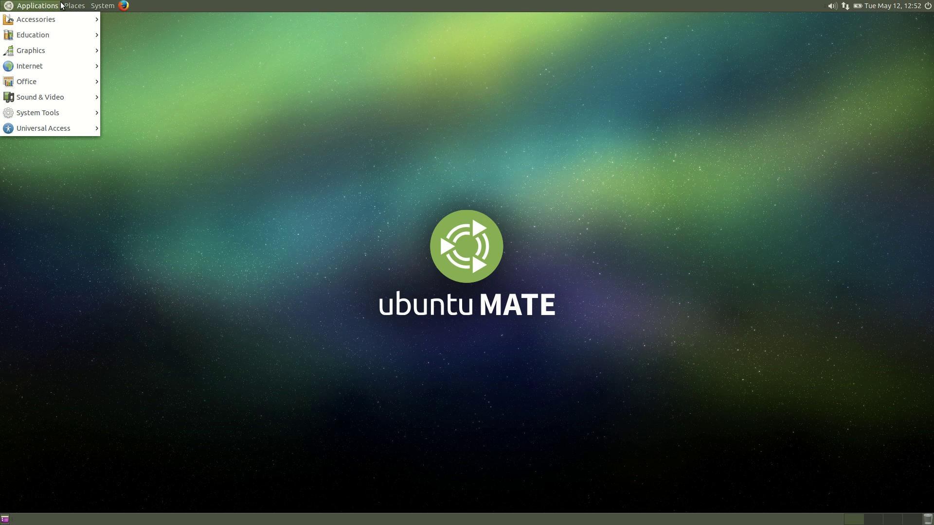
pyautogui.moveTo(66, 5)
pyautogui.moveTo(37, 53)
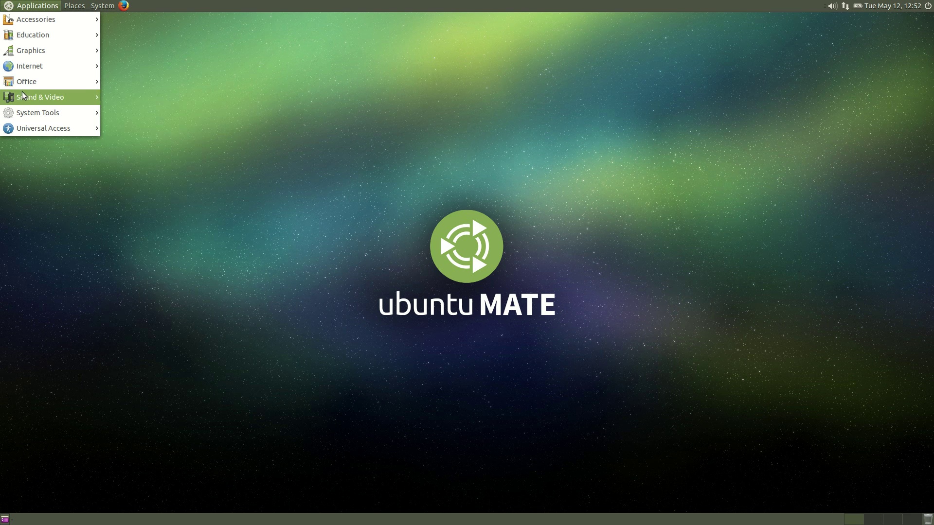
pyautogui.moveTo(23, 95)
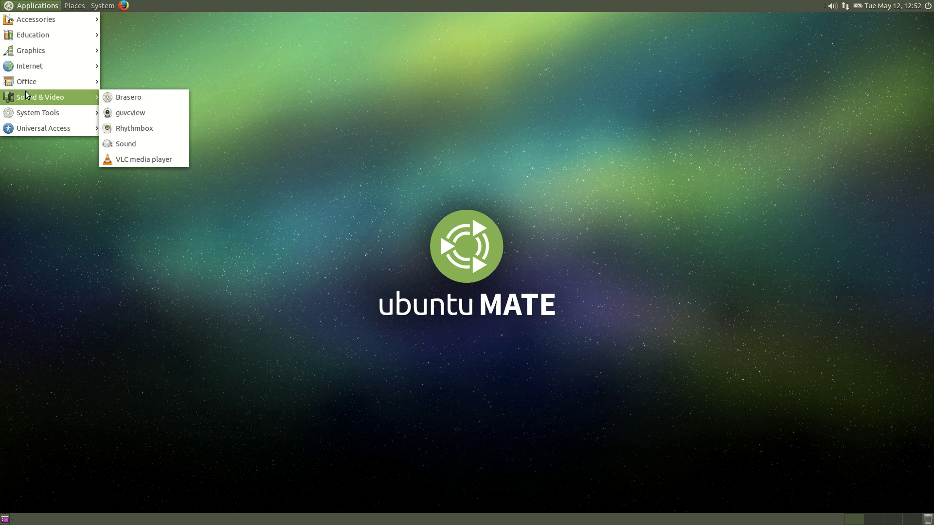
pyautogui.moveTo(20, 114)
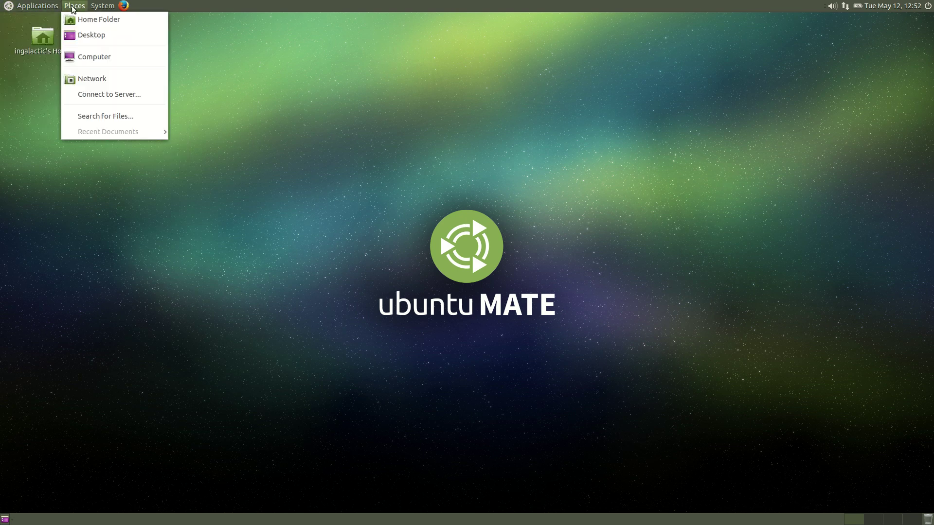
pyautogui.click(103, 9)
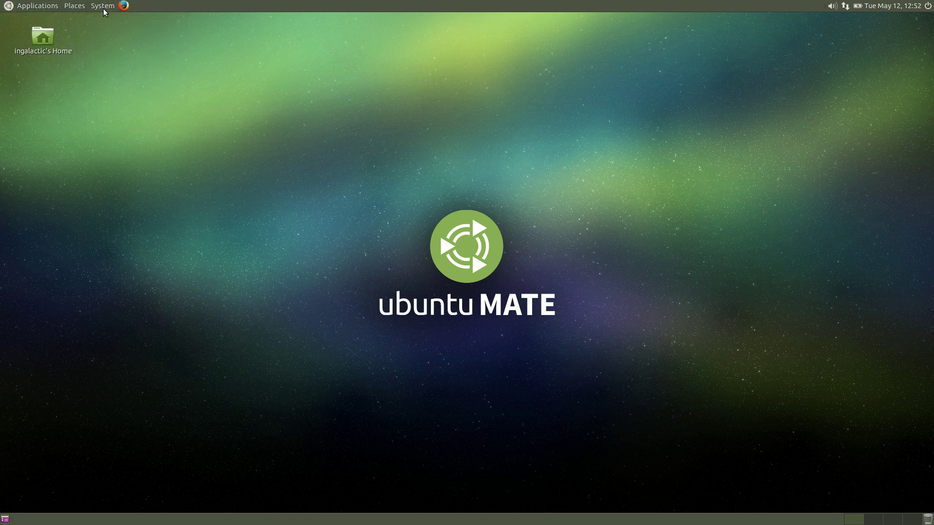
# Step: Peek at the desktop context menu, then show System > Preferences > Look and Feel
pyautogui.rightClick(208, 108)
pyautogui.click(164, 98)
pyautogui.click(102, 5)
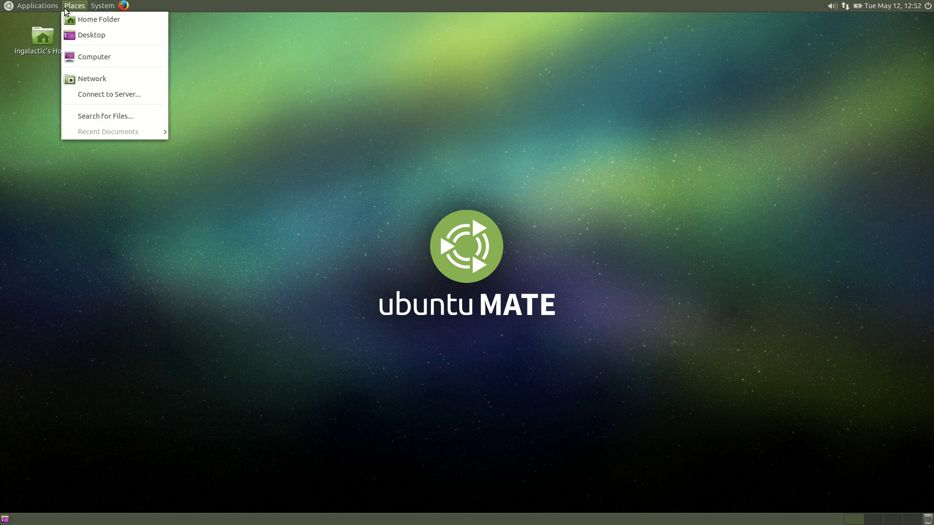
pyautogui.moveTo(51, 8)
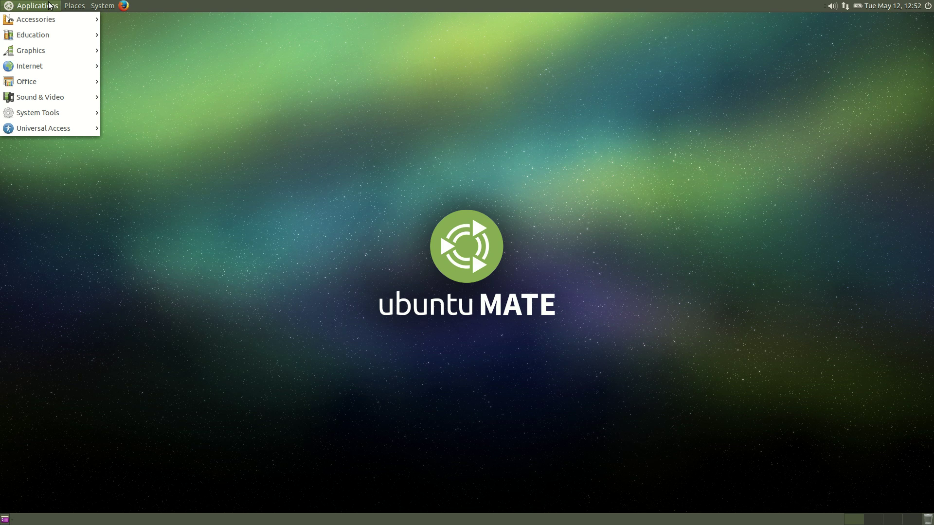
# Step: Launch MATE Tweak from Look and Feel and move its window up-left
pyautogui.moveTo(102, 6)
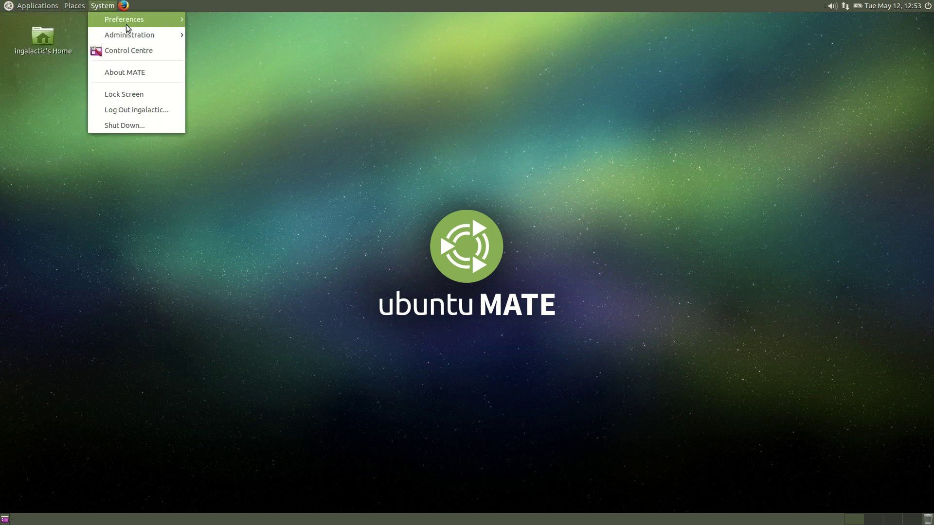
pyautogui.moveTo(138, 17)
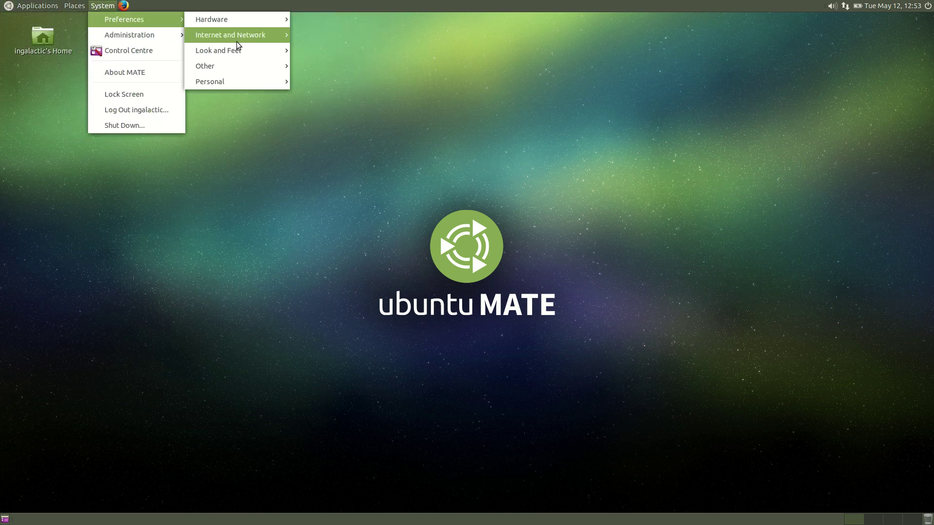
pyautogui.moveTo(258, 49)
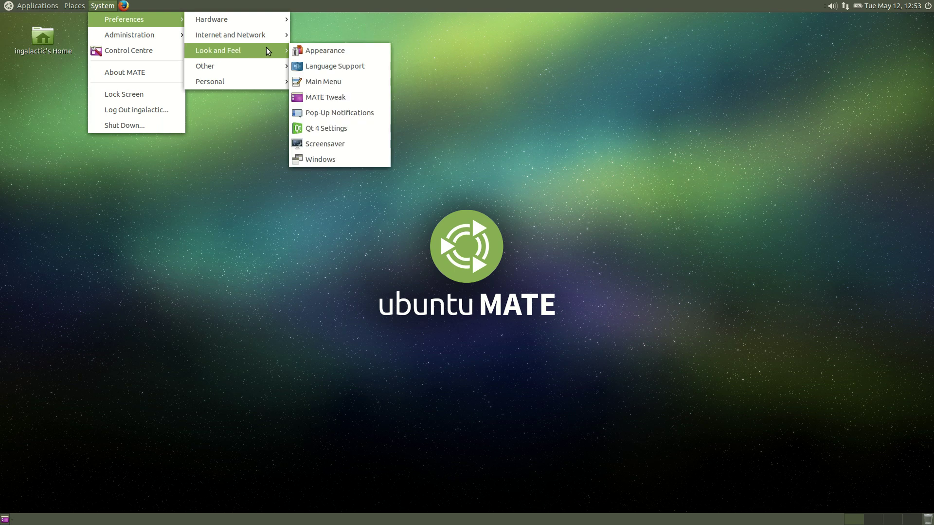
pyautogui.click(313, 97)
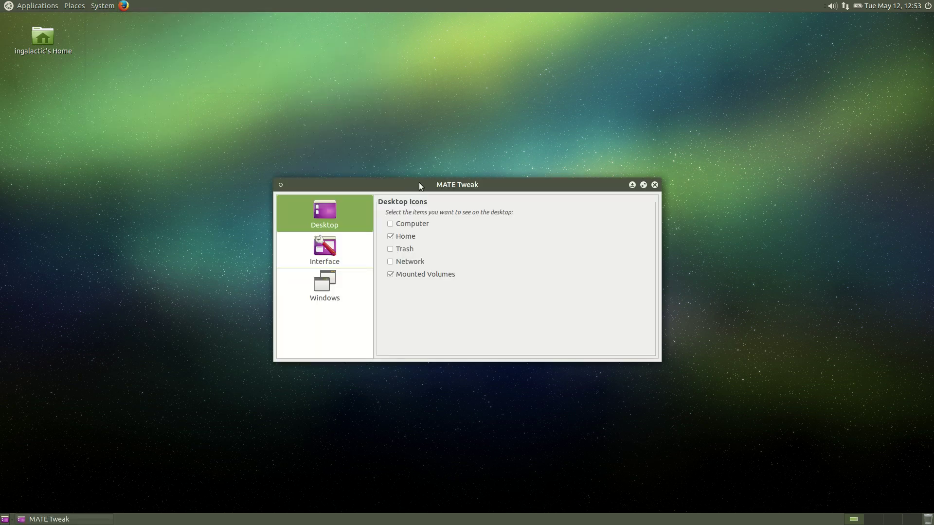
pyautogui.moveTo(420, 184); pyautogui.dragTo(253, 120)
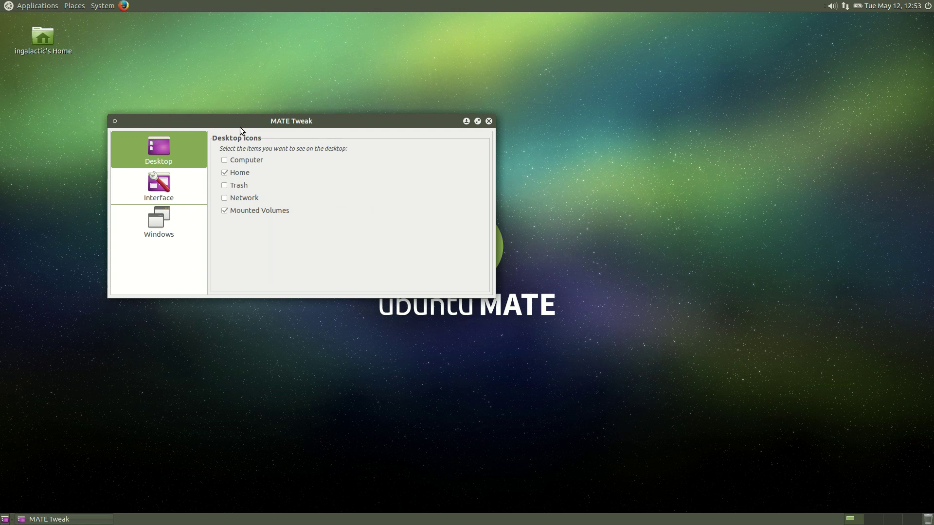
# Step: Look through the Interface, Windows and Desktop pages, then list the panel layouts
pyautogui.click(177, 178)
pyautogui.click(174, 212)
pyautogui.click(173, 187)
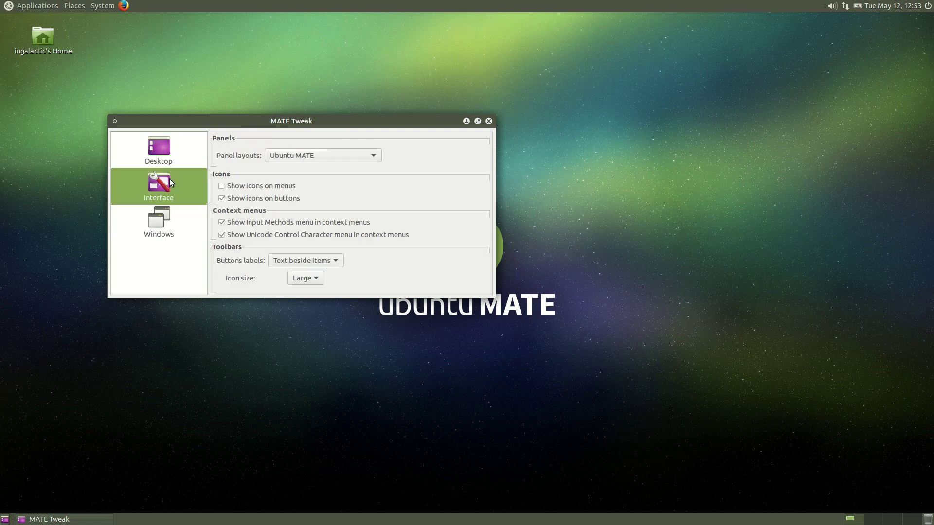
pyautogui.click(171, 161)
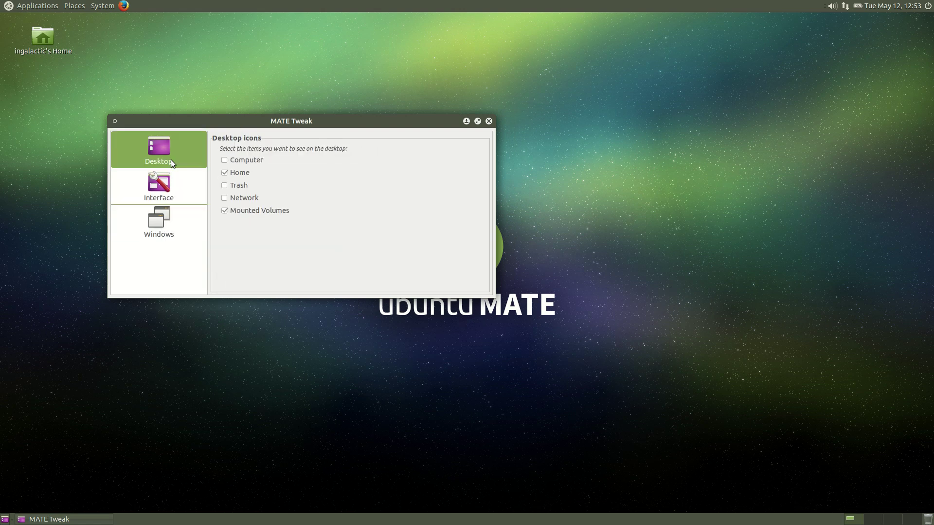
pyautogui.click(169, 193)
pyautogui.click(304, 156)
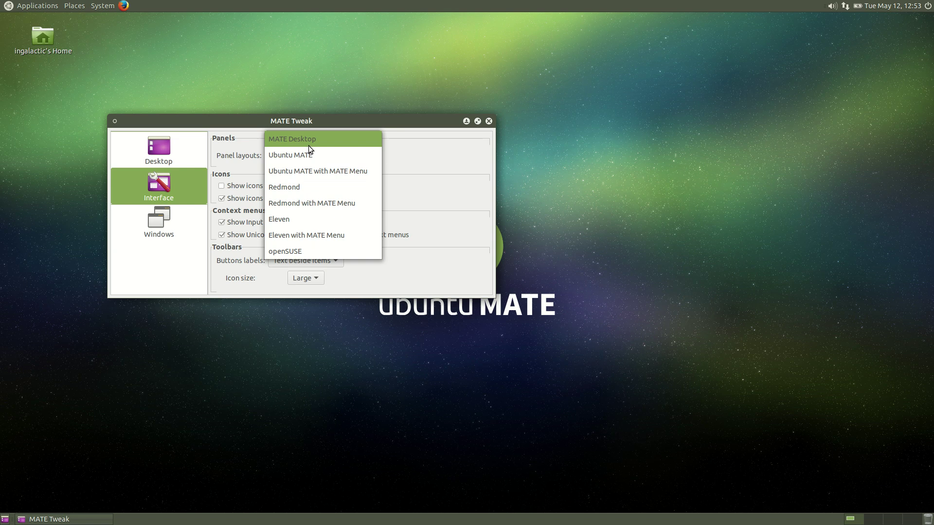
# Step: Try the Ubuntu MATE with MATE Menu and openSUSE layouts, previewing each main menu
pyautogui.click(304, 170)
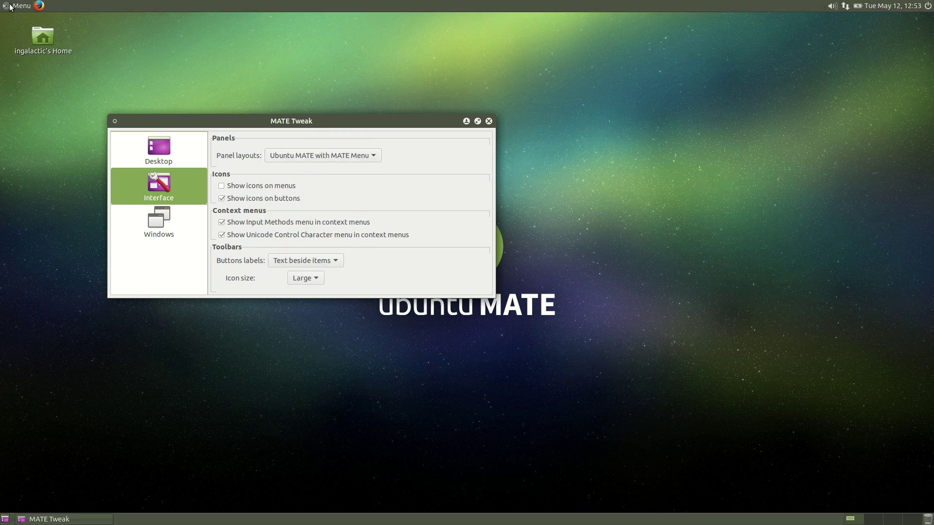
pyautogui.click(15, 6)
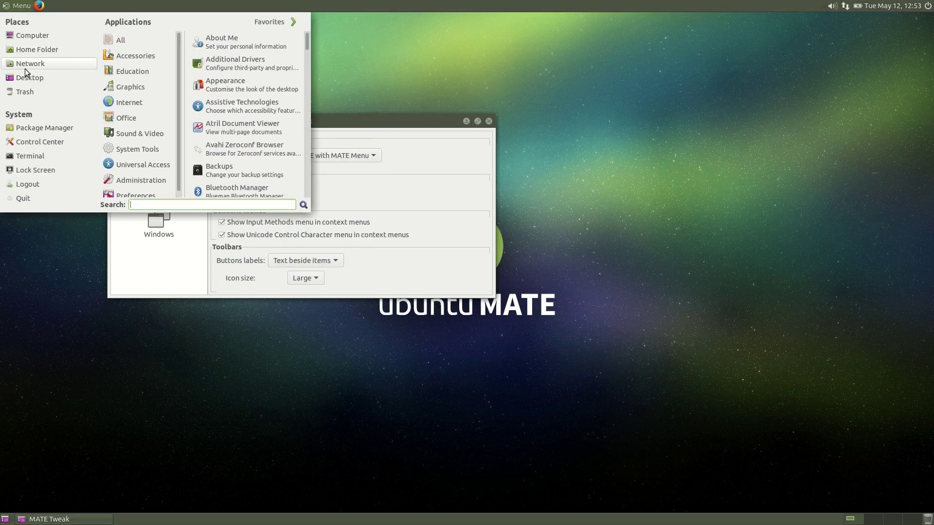
pyautogui.click(31, 5)
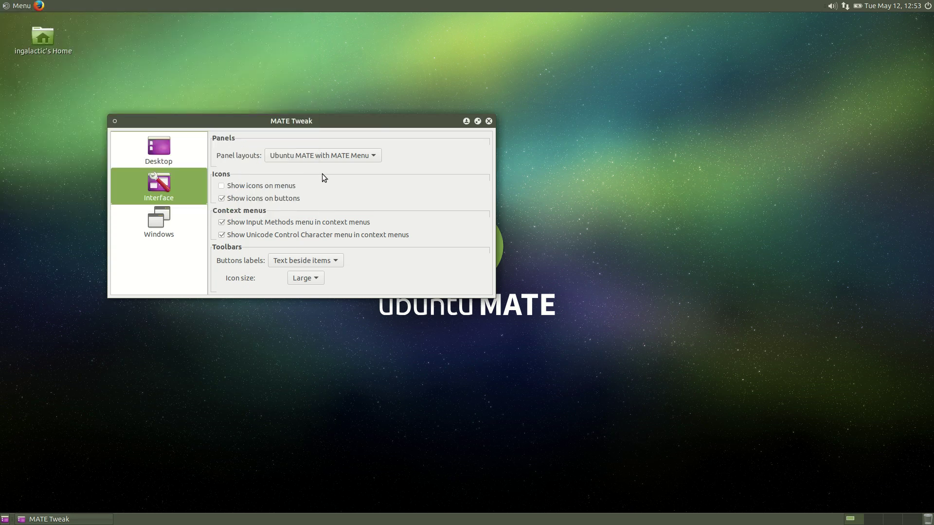
pyautogui.click(321, 155)
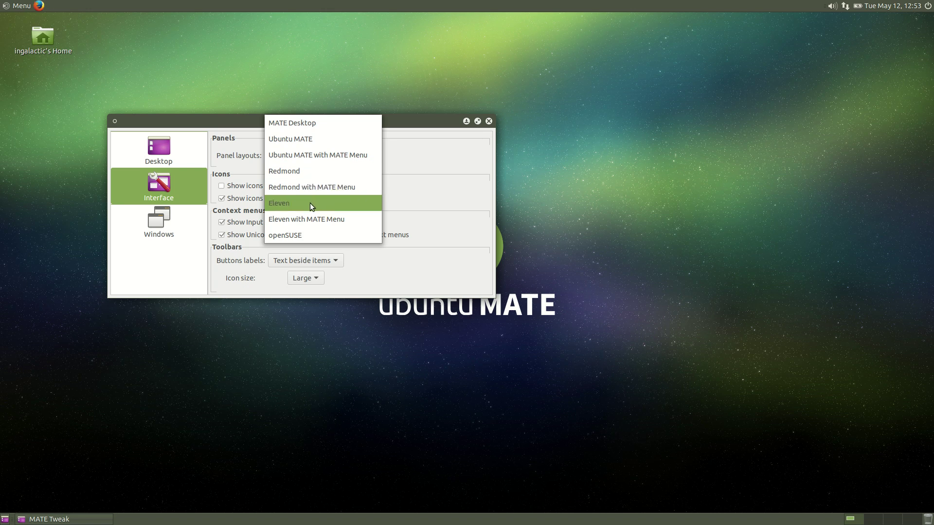
pyautogui.click(301, 233)
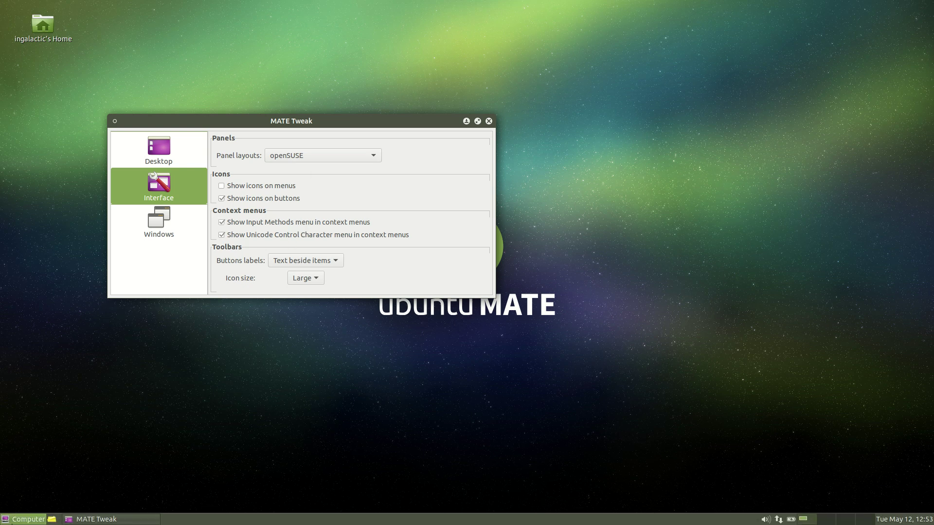
pyautogui.press('super')
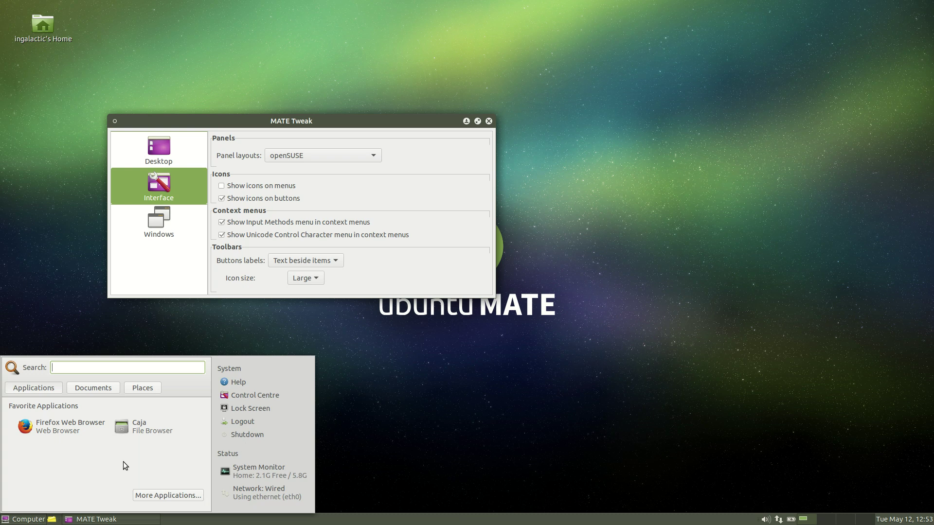
pyautogui.click(41, 521)
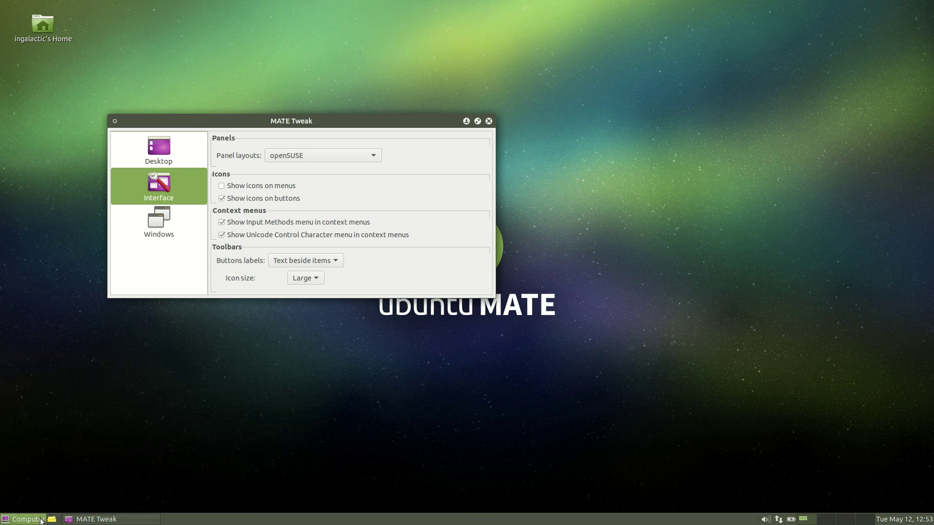
# Step: Restore the standard Ubuntu MATE panel layout
pyautogui.click(284, 156)
pyautogui.press('Escape')
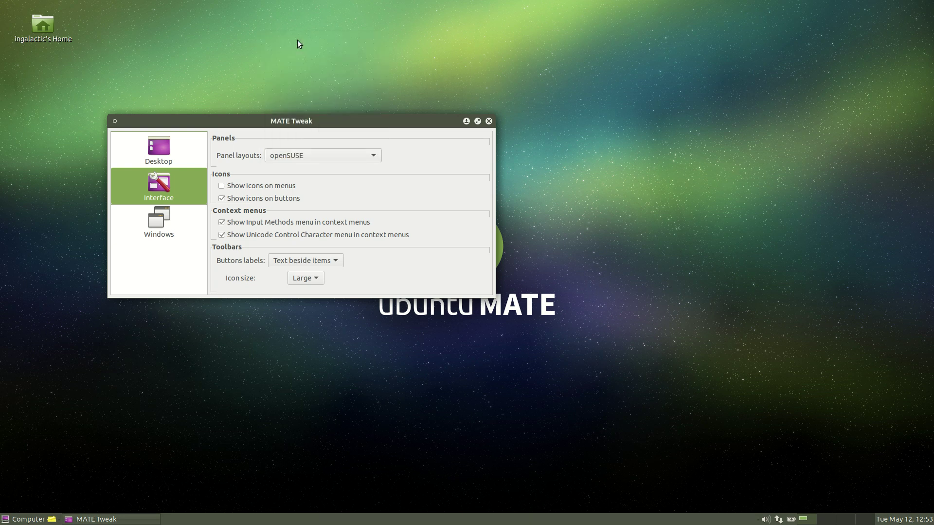
pyautogui.click(281, 157)
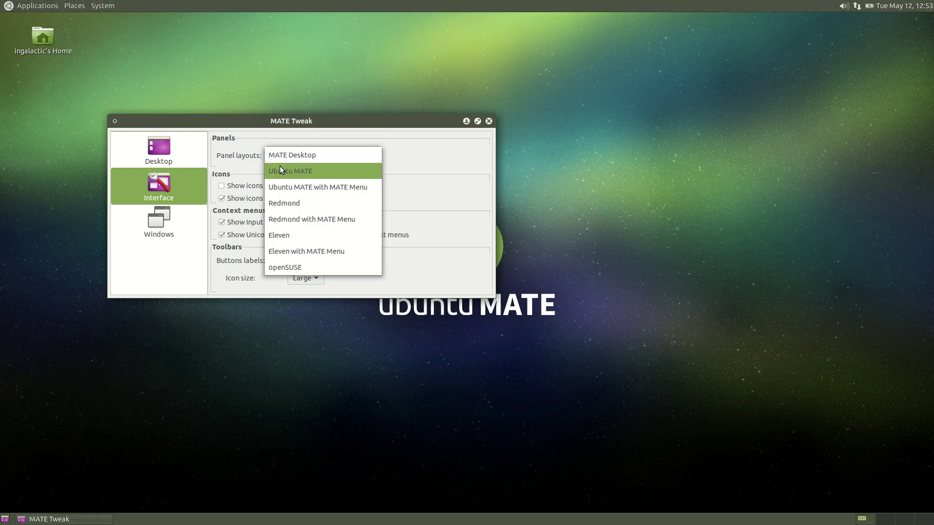
pyautogui.click(279, 185)
pyautogui.click(283, 155)
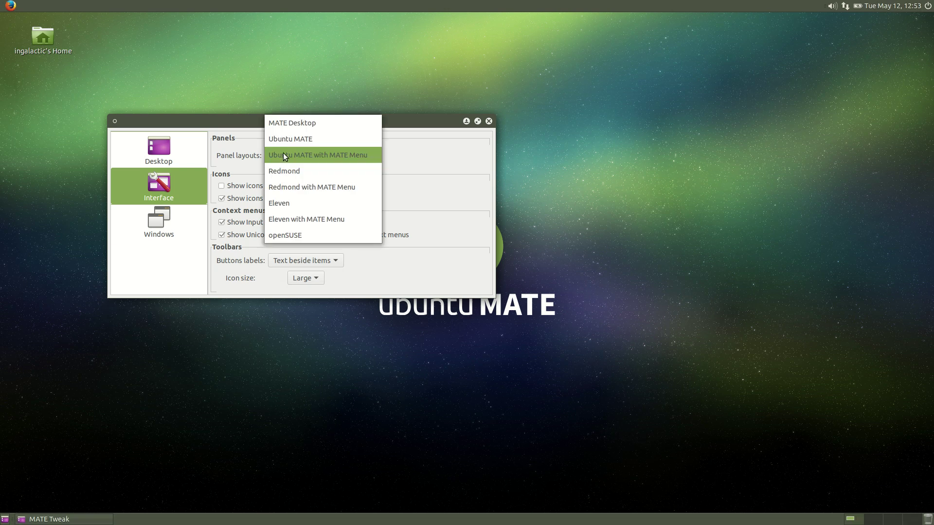
pyautogui.click(286, 136)
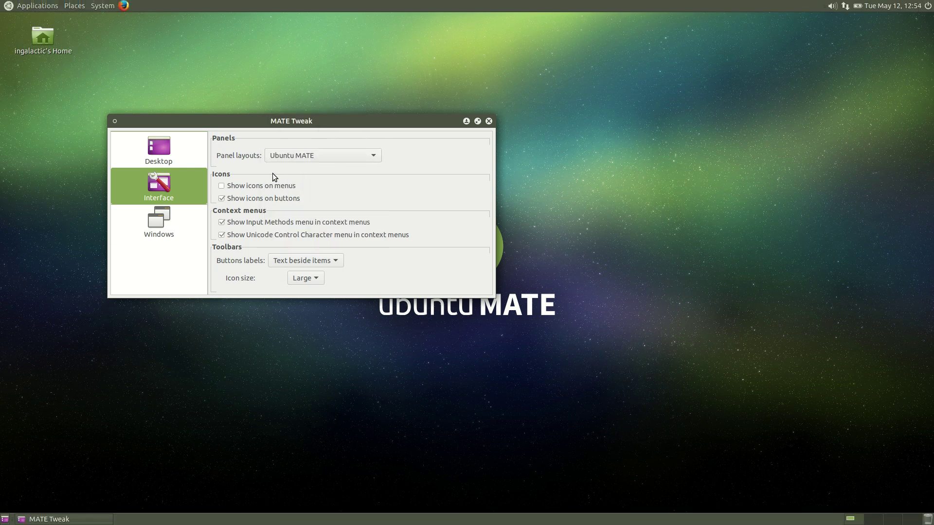
# Step: Page through the Windows, Interface and Desktop settings pages
pyautogui.click(184, 219)
pyautogui.click(188, 193)
pyautogui.click(186, 151)
pyautogui.click(177, 189)
# Step: Keep Marco as the window manager on the Windows page, then close MATE Tweak
pyautogui.click(189, 207)
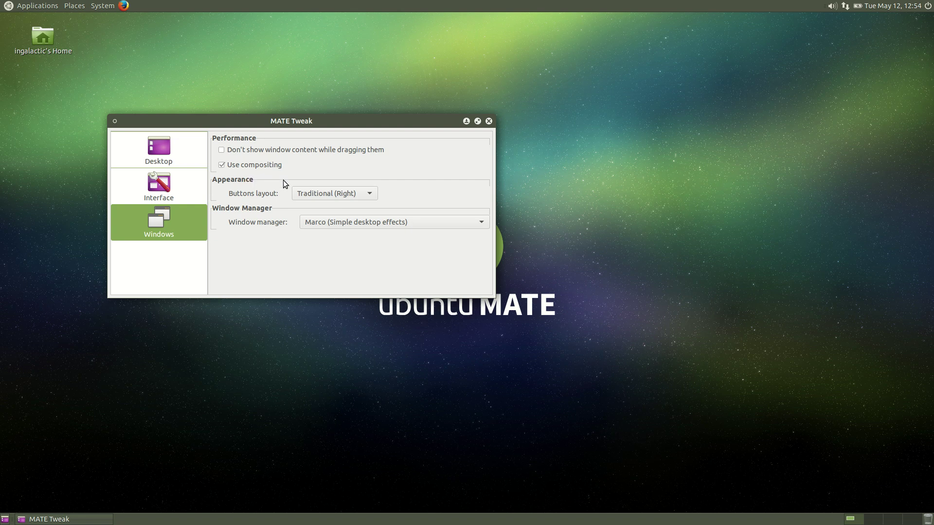
pyautogui.click(320, 223)
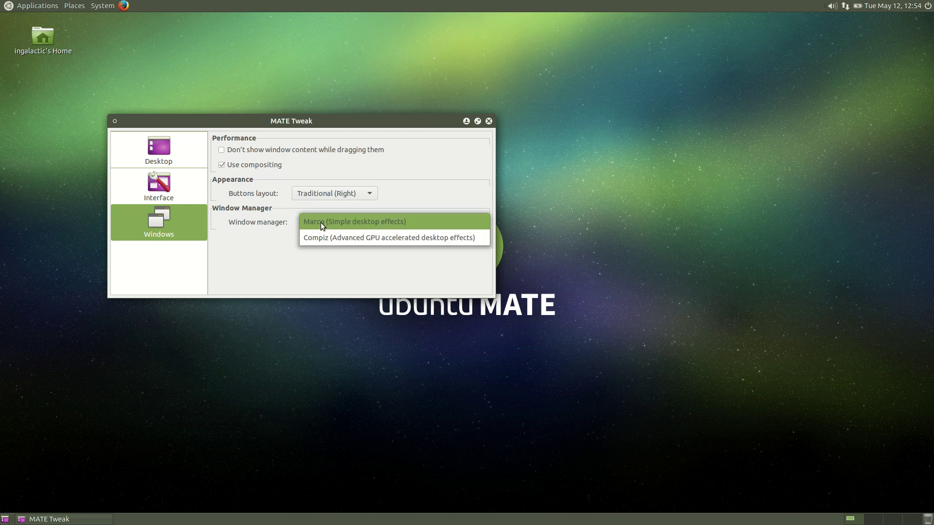
pyautogui.click(320, 222)
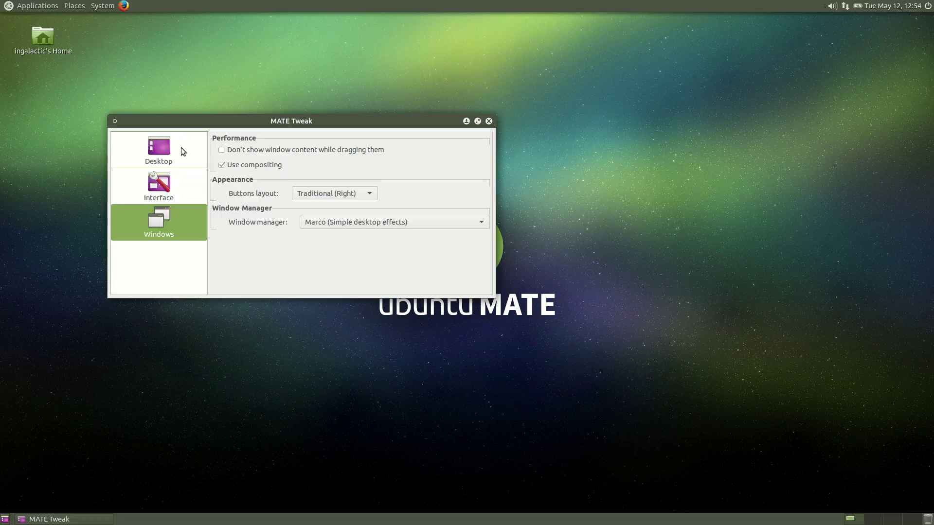
pyautogui.click(170, 154)
pyautogui.click(175, 181)
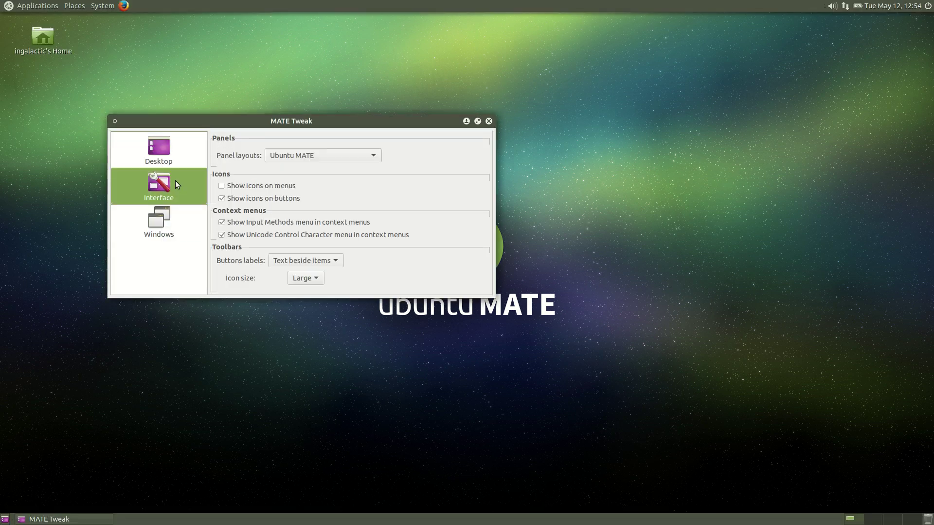
pyautogui.click(489, 121)
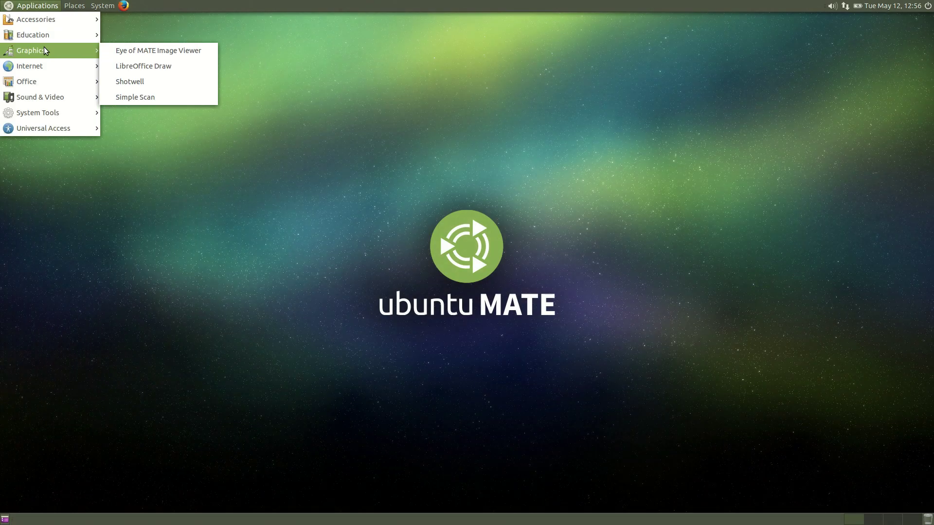
# Step: Browse the Applications, Places and System menus and their submenus
pyautogui.moveTo(40, 77)
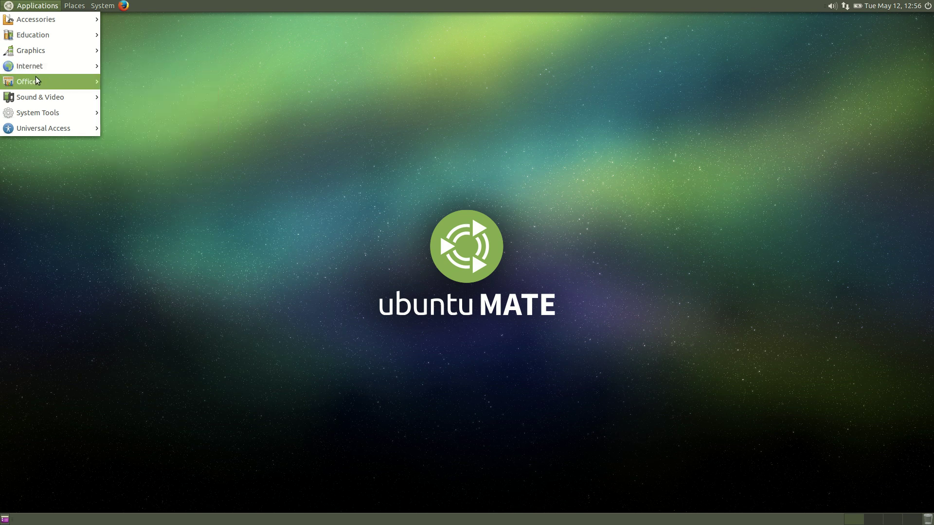
pyautogui.moveTo(24, 97)
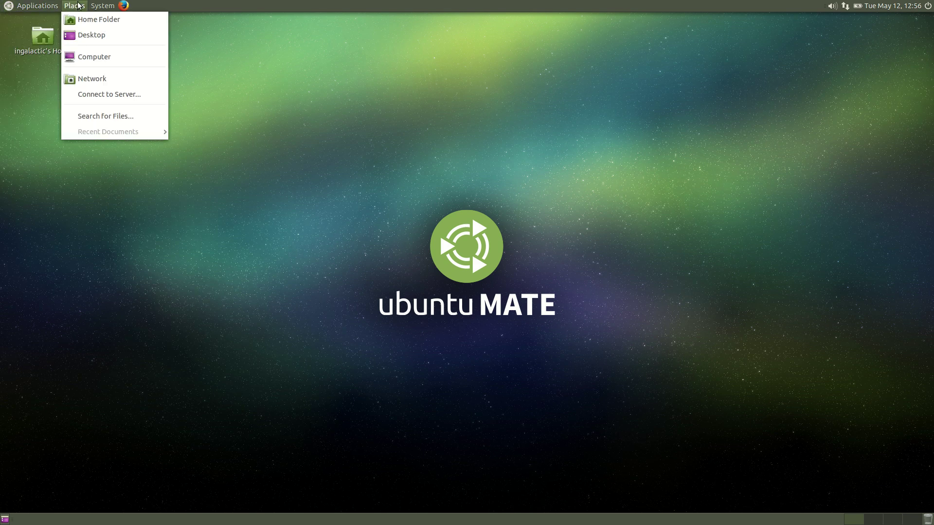
pyautogui.moveTo(92, 6)
pyautogui.moveTo(105, 20)
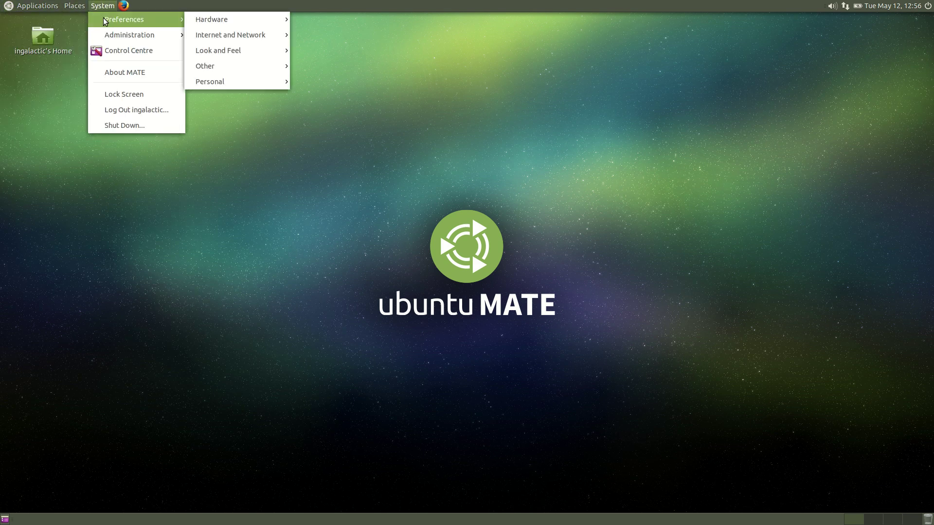
pyautogui.moveTo(200, 22)
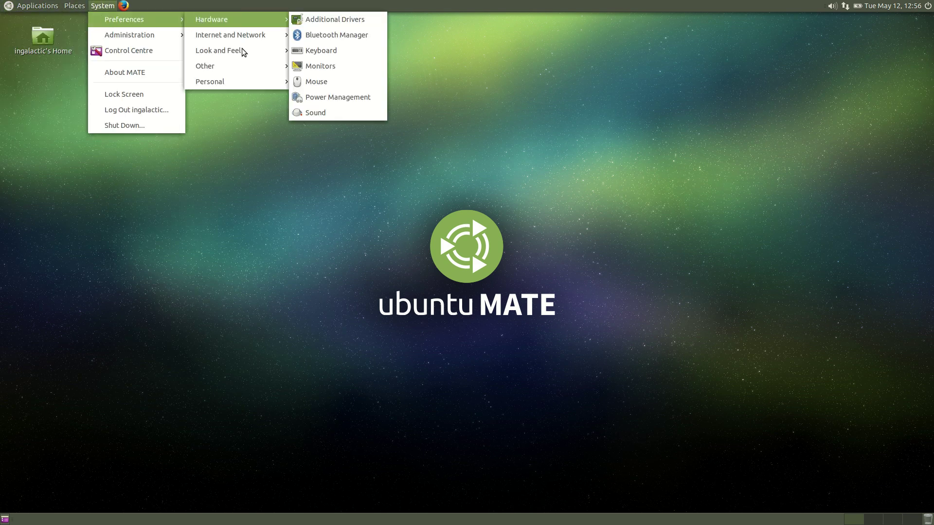
pyautogui.moveTo(221, 38)
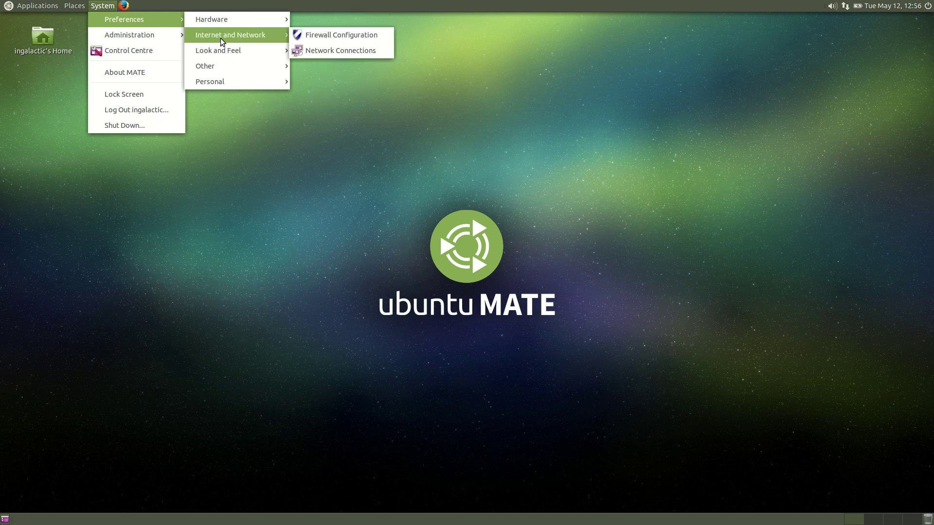
pyautogui.moveTo(215, 64)
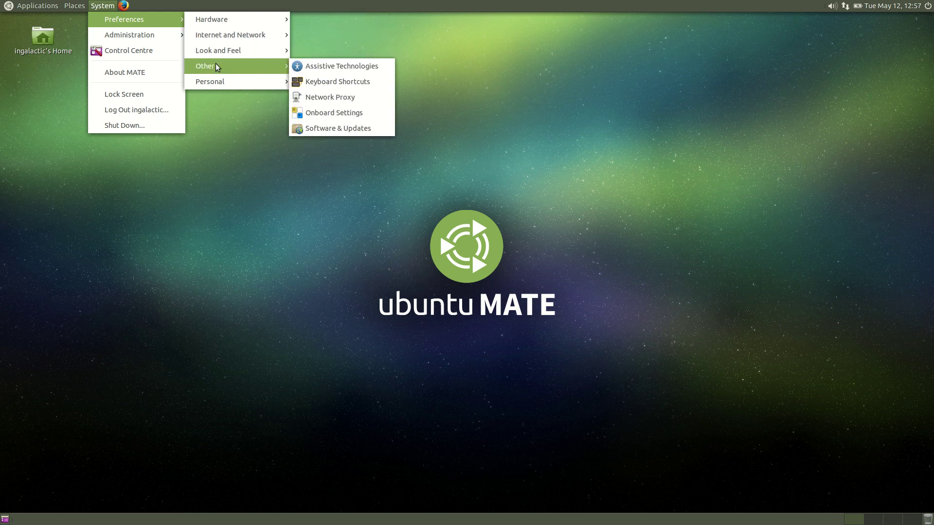
pyautogui.moveTo(212, 82)
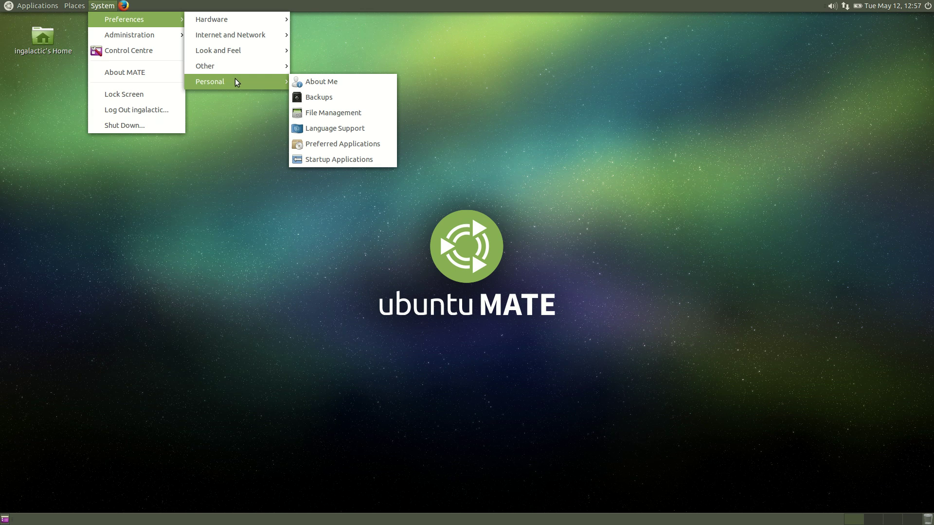
pyautogui.moveTo(238, 18)
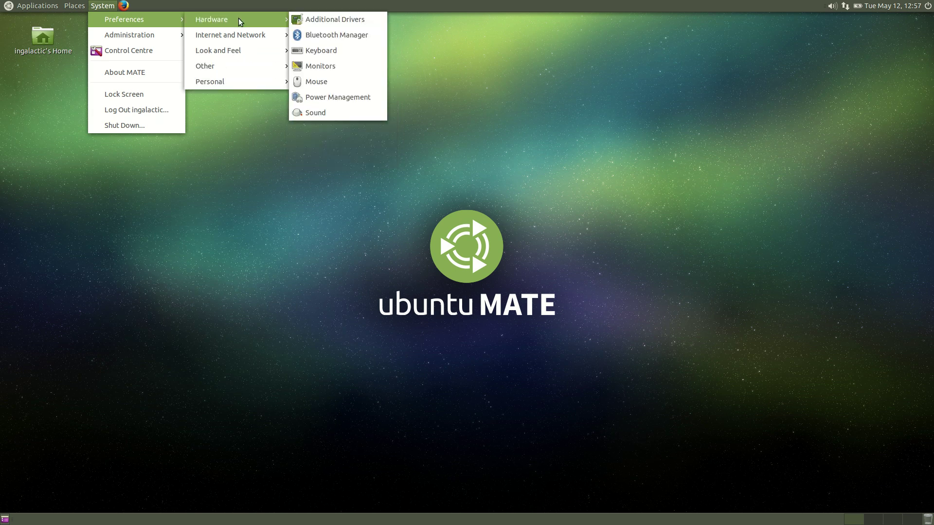
# Step: Start Caja from Applications > System Tools
pyautogui.moveTo(5, 6)
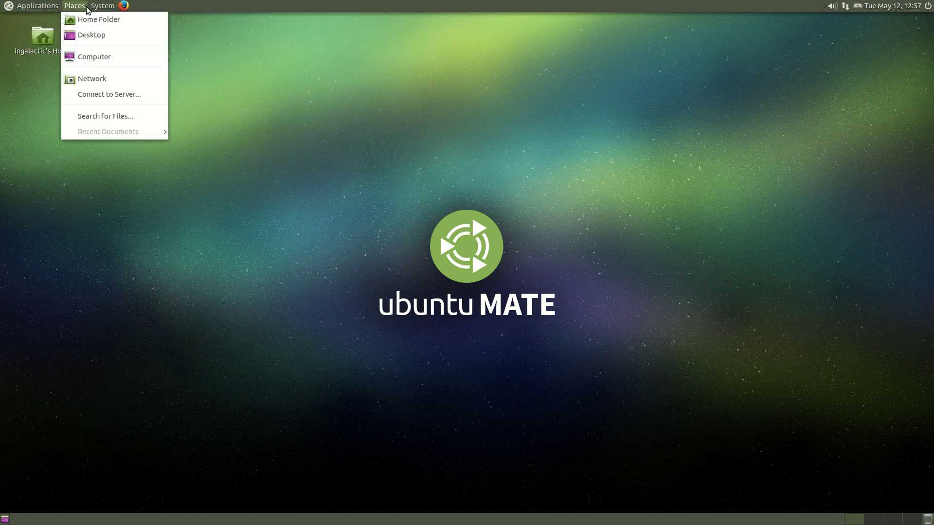
pyautogui.moveTo(36, 6)
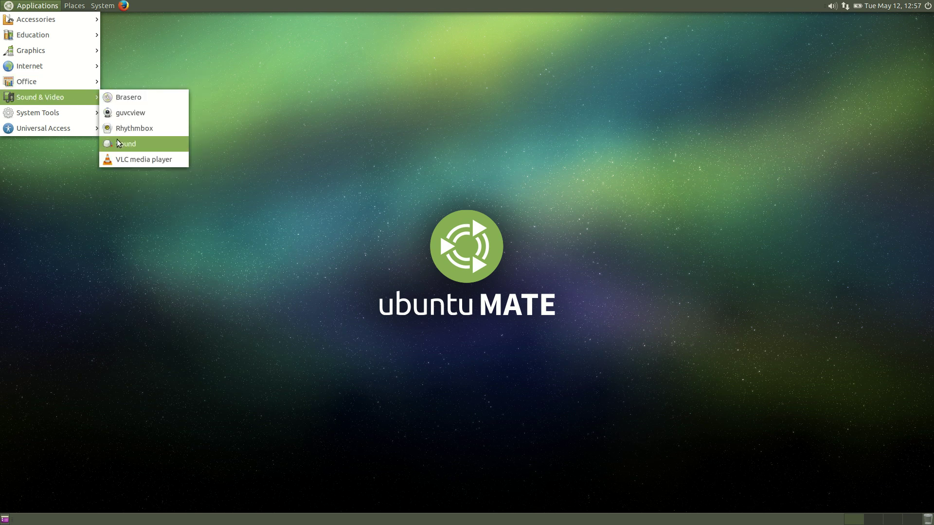
pyautogui.moveTo(77, 112)
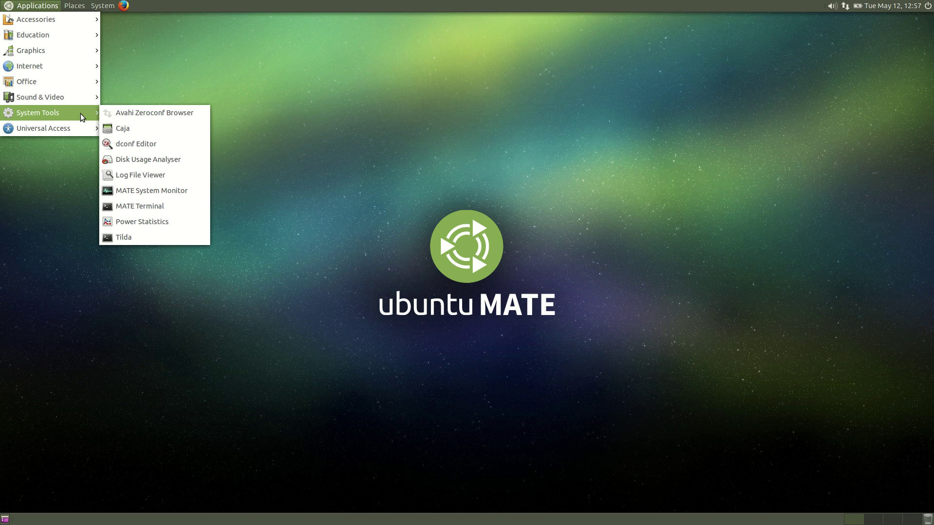
pyautogui.click(126, 127)
# Step: Launch Firefox and a Places > Home Folder window, then browse the System menu
pyautogui.click(123, 6)
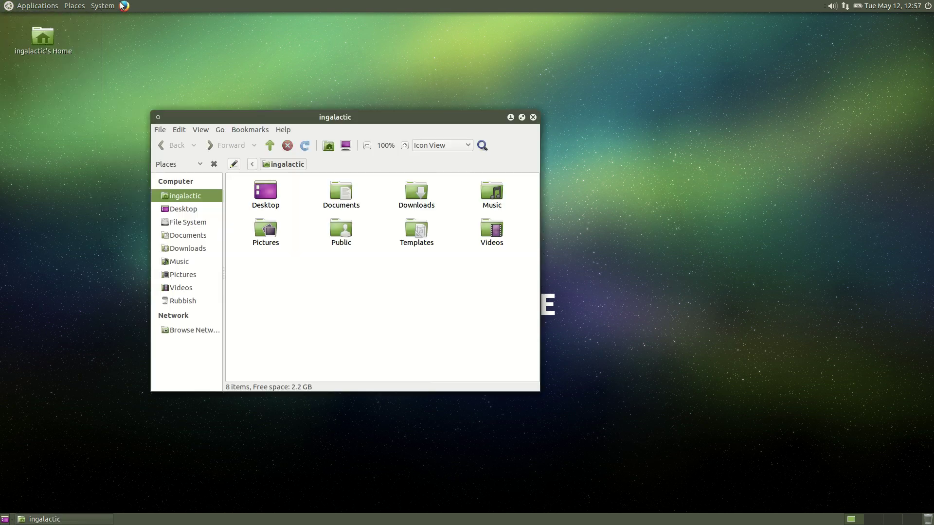
pyautogui.click(68, 7)
pyautogui.click(79, 18)
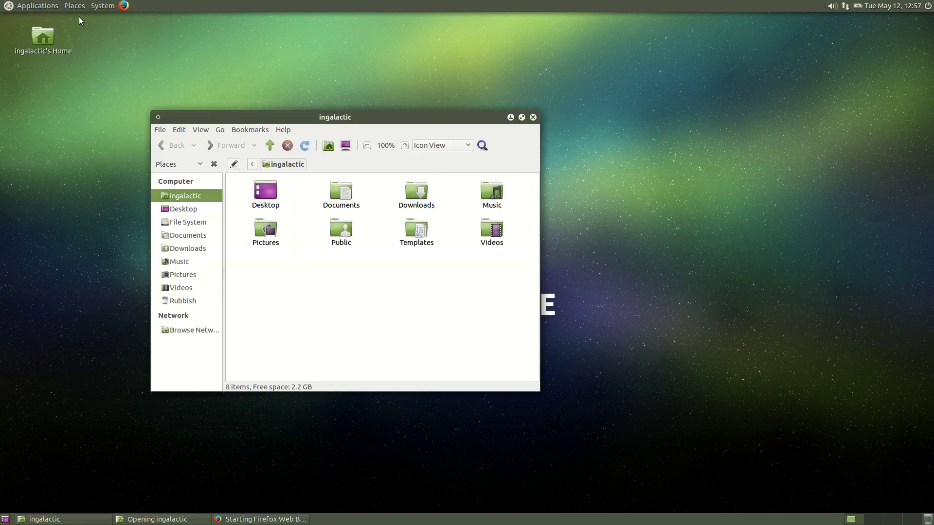
pyautogui.click(103, 6)
pyautogui.moveTo(105, 23)
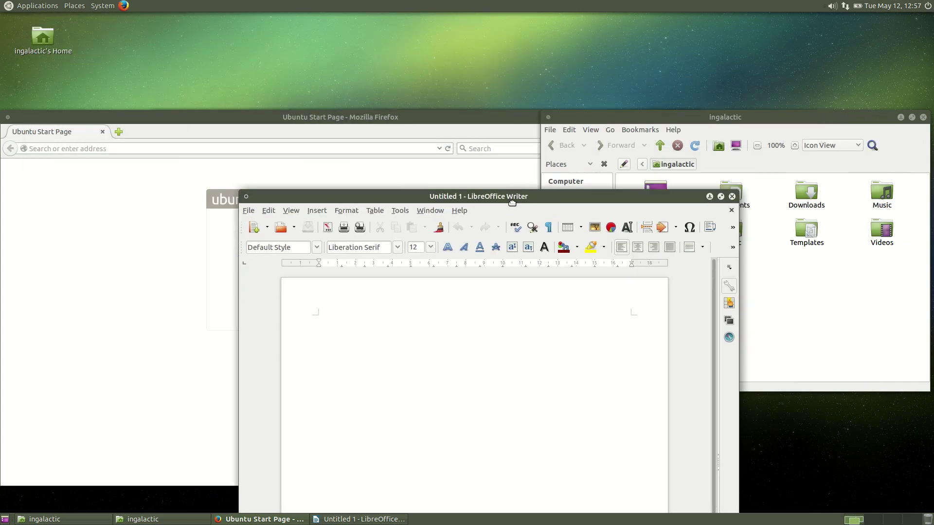
# Step: Bring Firefox, Writer and the home folder window forward in turn, moving Writer up-left
pyautogui.click(476, 125)
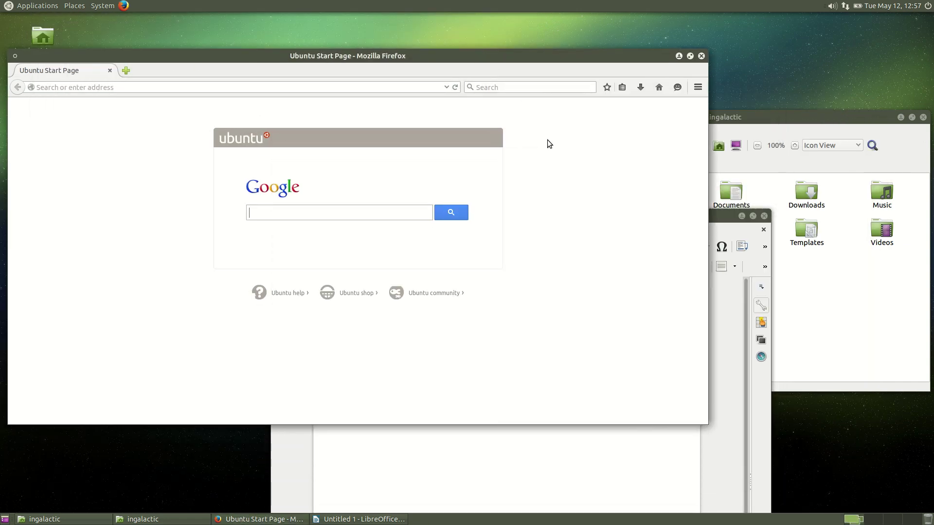
pyautogui.click(722, 220)
pyautogui.moveTo(642, 213); pyautogui.dragTo(614, 138)
pyautogui.click(758, 115)
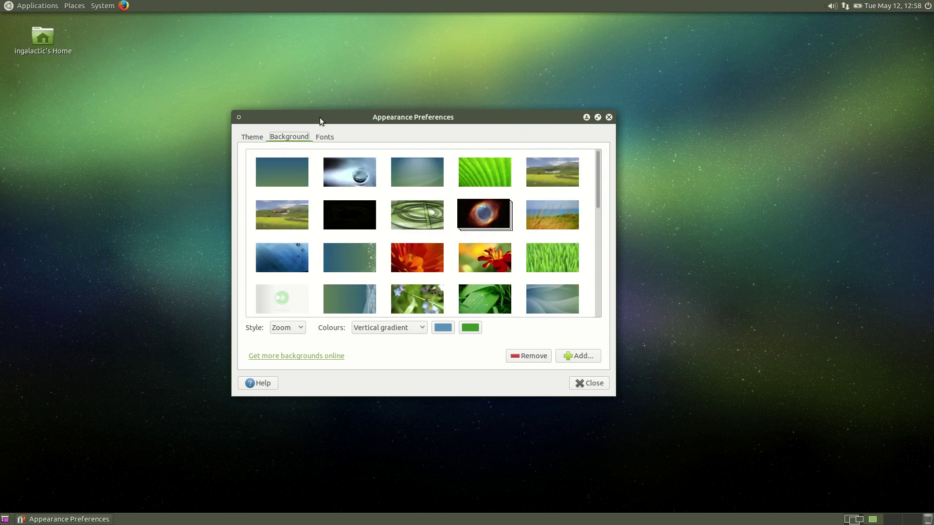
# Step: Scroll the Theme gallery, open the online MATE themes page, and apply Ambiant-MATE
pyautogui.click(253, 137)
pyautogui.scroll(-5, 368, 242)
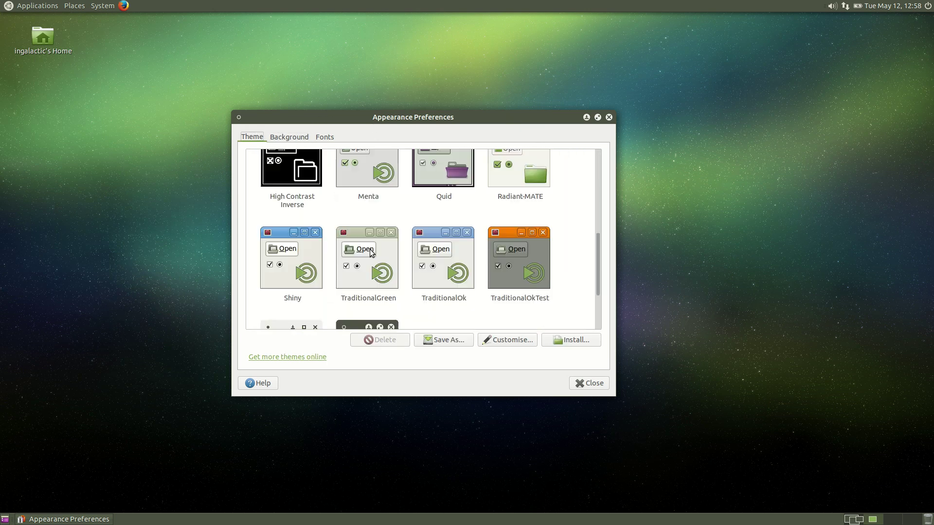
pyautogui.scroll(10, 364, 269)
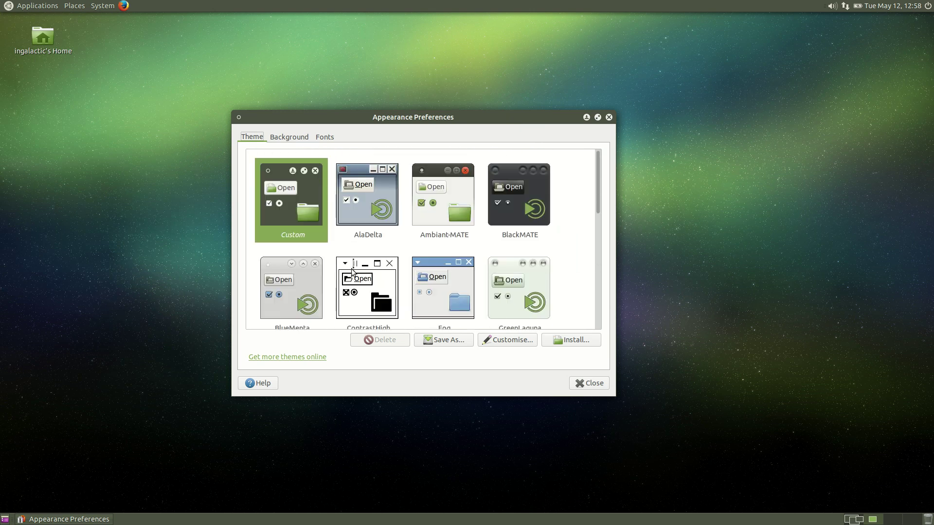
pyautogui.scroll(-10, 397, 258)
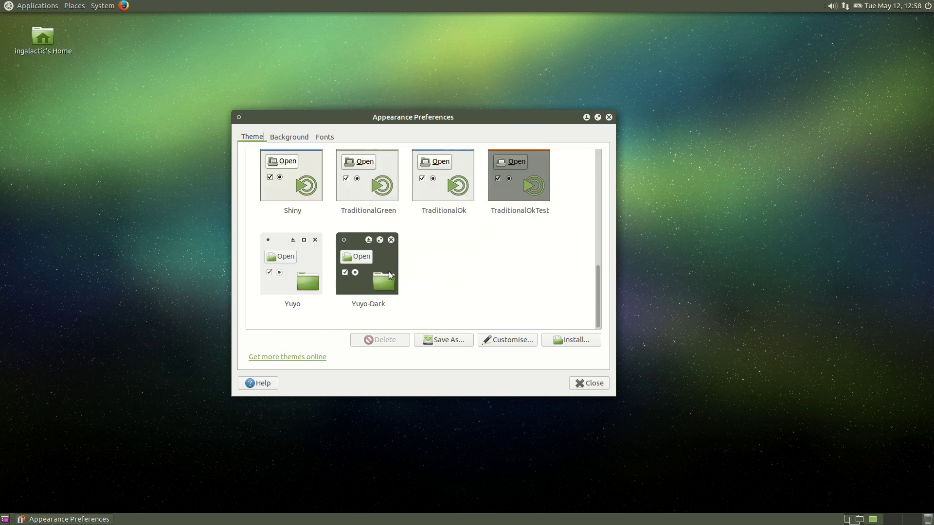
pyautogui.click(317, 358)
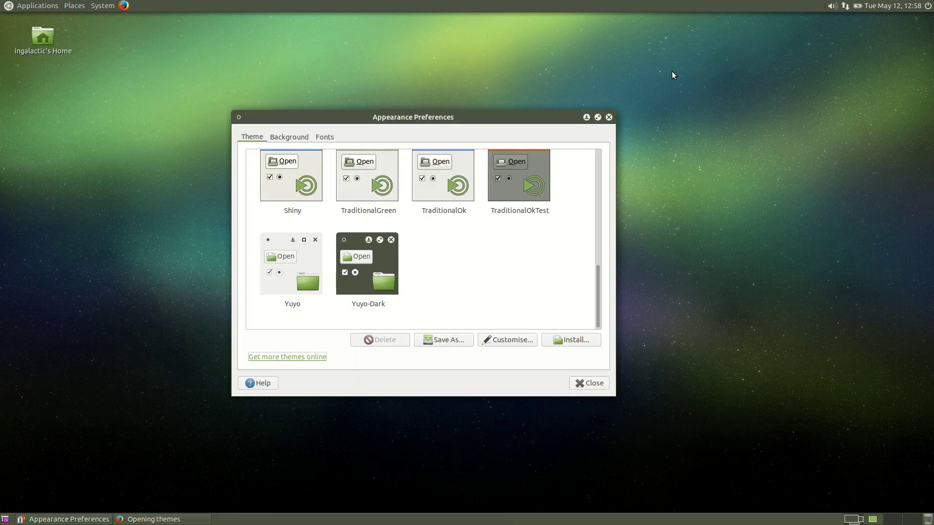
pyautogui.scroll(10, 475, 243)
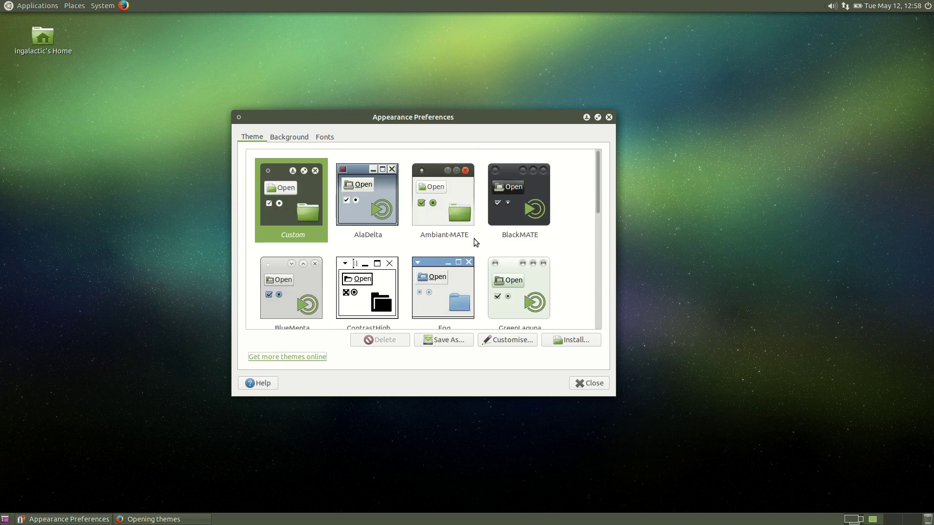
pyautogui.click(451, 191)
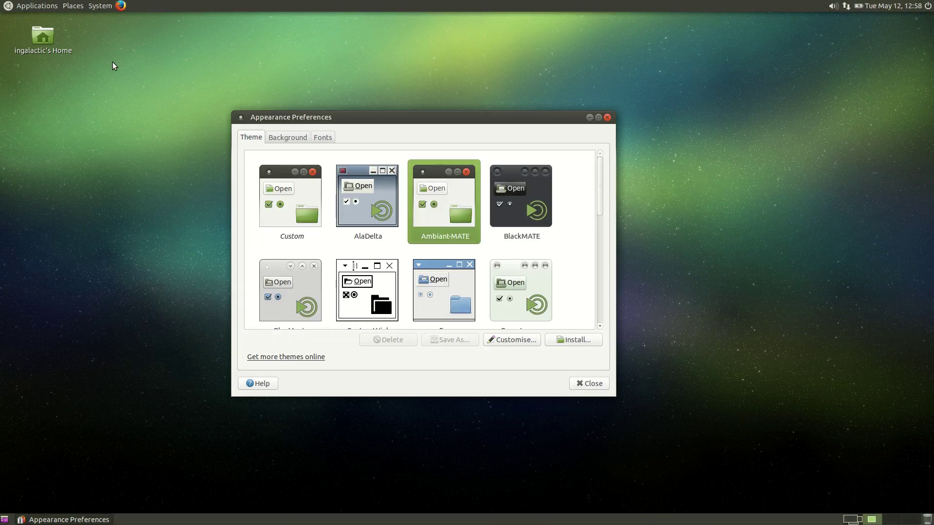
# Step: Open the theme's Customise options and view its Colours and Controls tabs
pyautogui.click(32, 6)
pyautogui.click(36, 5)
pyautogui.click(515, 341)
pyautogui.click(387, 176)
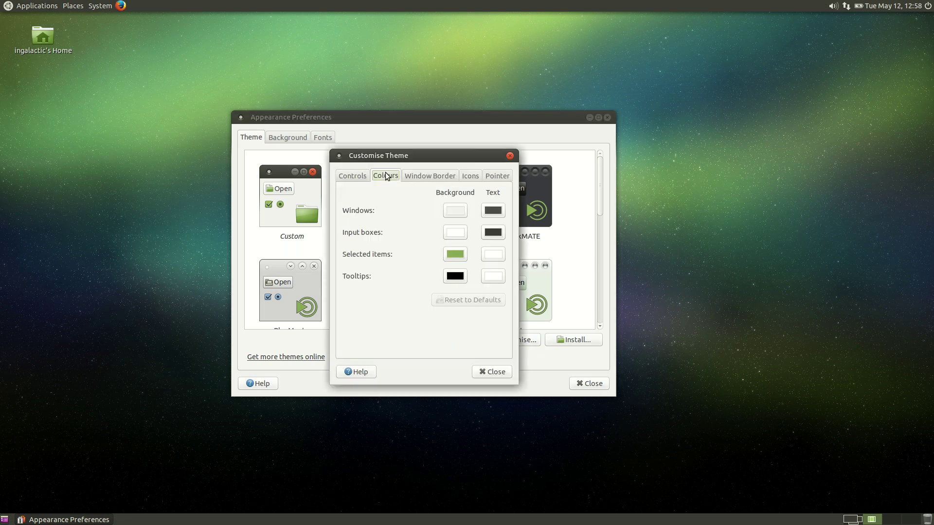
pyautogui.click(350, 175)
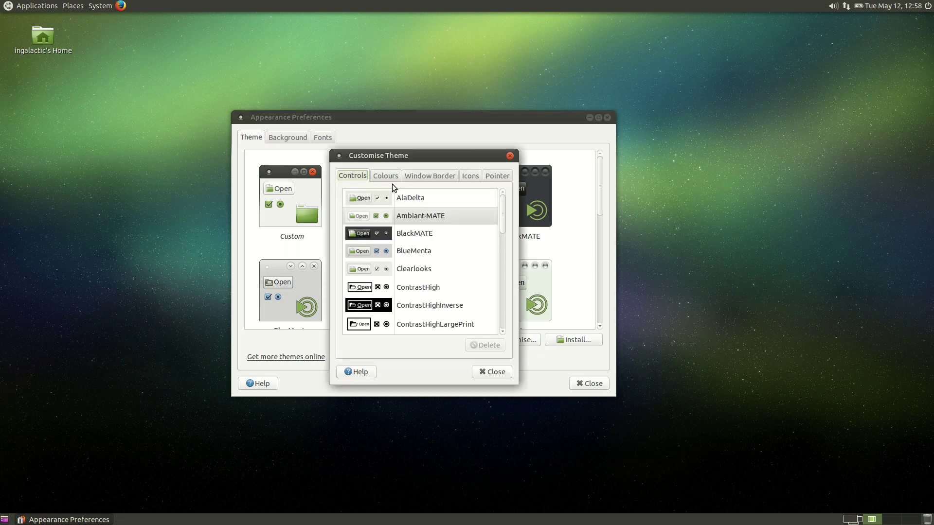
pyautogui.scroll(-5, 459, 234)
pyautogui.scroll(5, 459, 233)
# Step: Check the Icons and Pointer tabs, then close Customise and Appearance Preferences
pyautogui.click(469, 177)
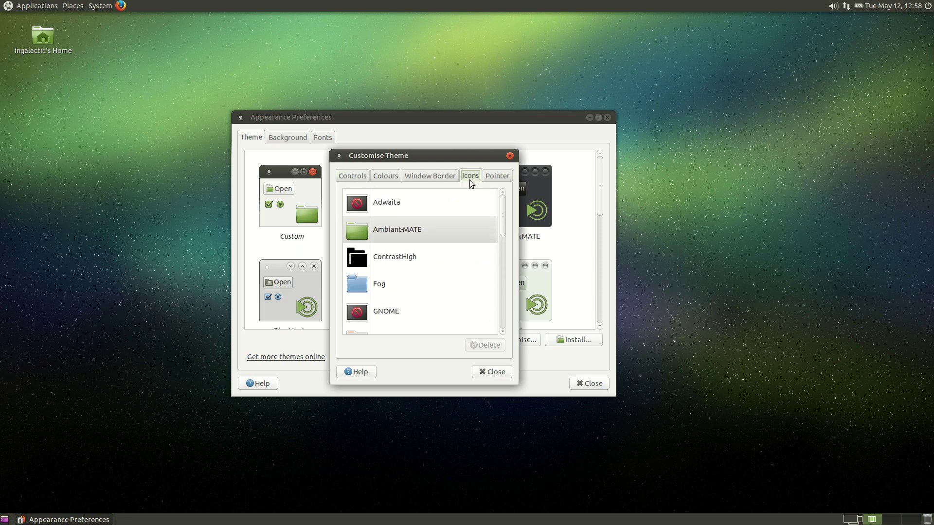
pyautogui.click(497, 176)
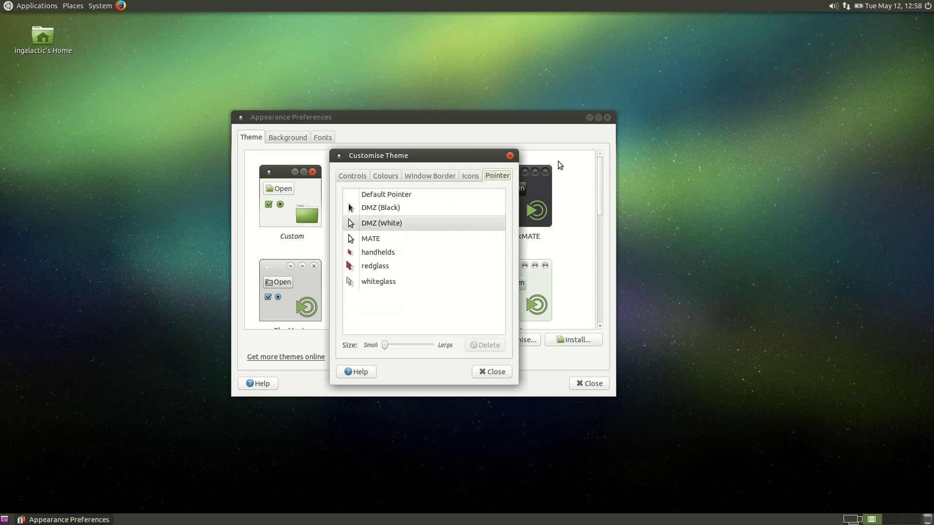
pyautogui.click(510, 157)
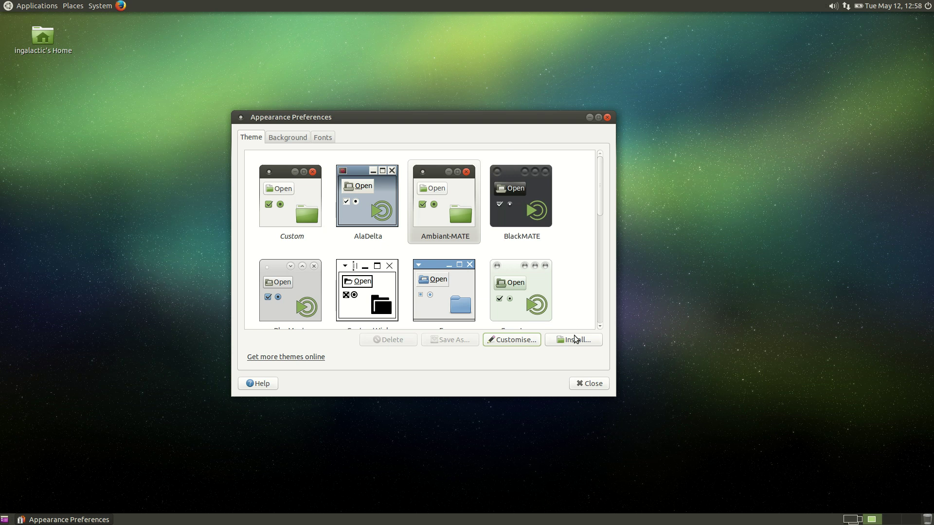
pyautogui.click(582, 385)
# Step: Switch between workspaces and glance at the desktop, Places and System menus
pyautogui.hotkey('ctrl', 'alt', 'Left')
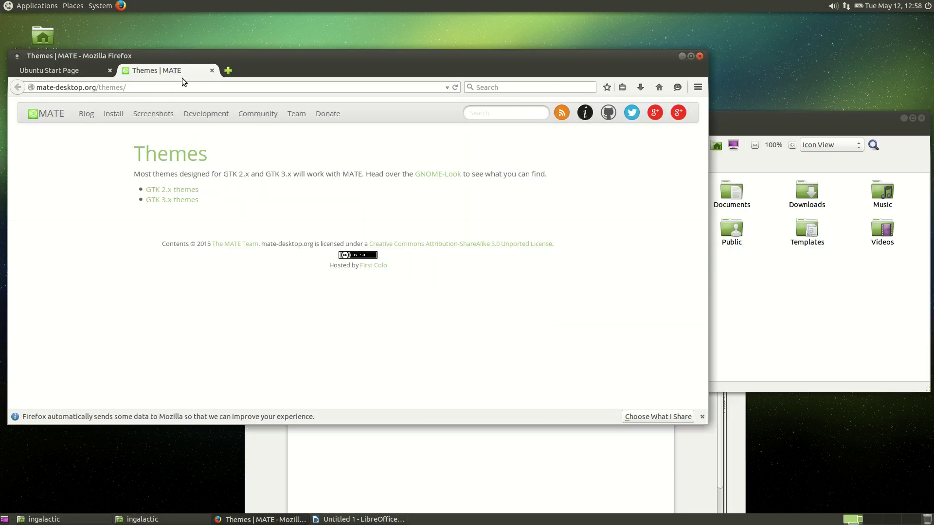
pyautogui.hotkey('ctrl', 'alt', 'Right')
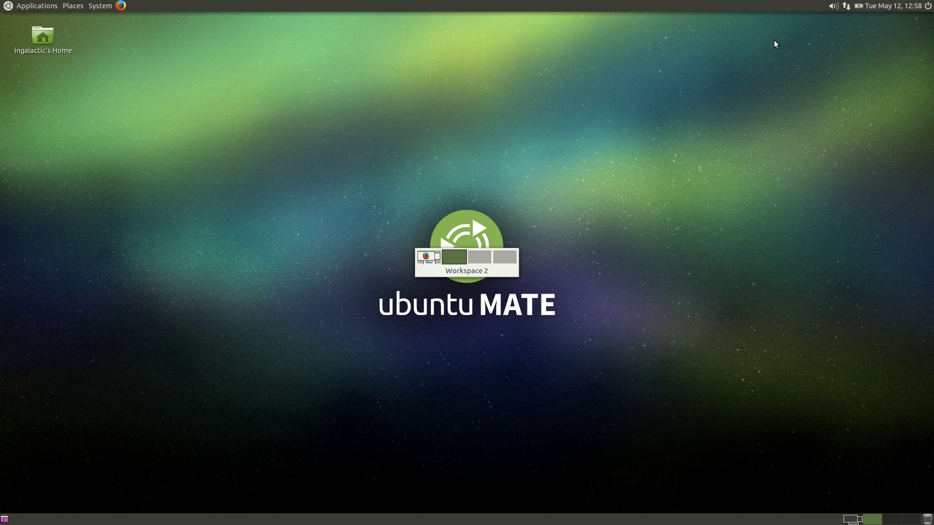
pyautogui.rightClick(481, 145)
pyautogui.click(342, 137)
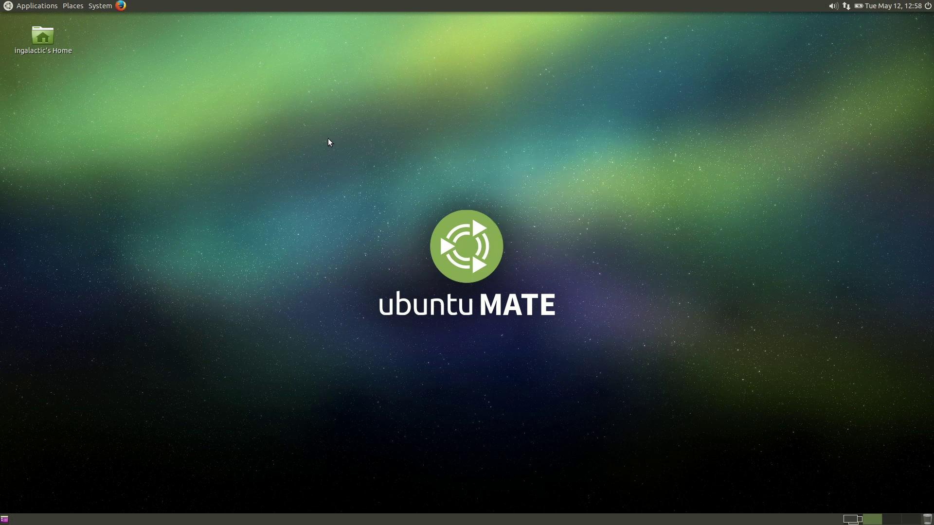
pyautogui.click(73, 5)
pyautogui.moveTo(100, 6)
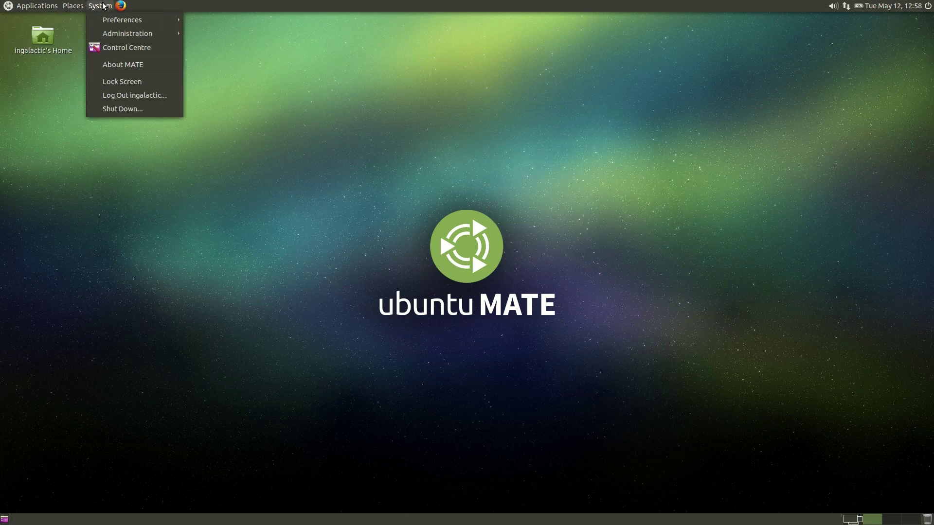
pyautogui.moveTo(115, 24)
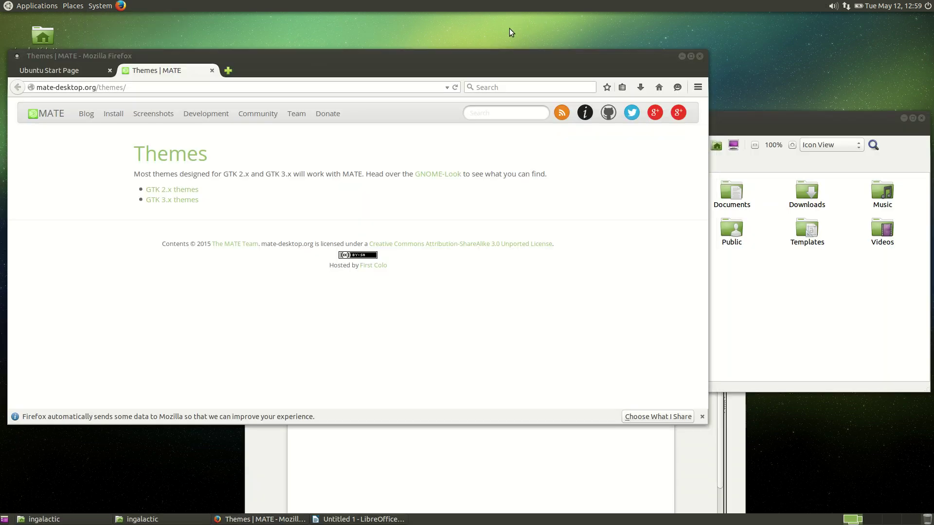
# Step: View the Ubuntu Start Page and Themes | MATE tabs, then close Firefox and both tabs
pyautogui.click(103, 71)
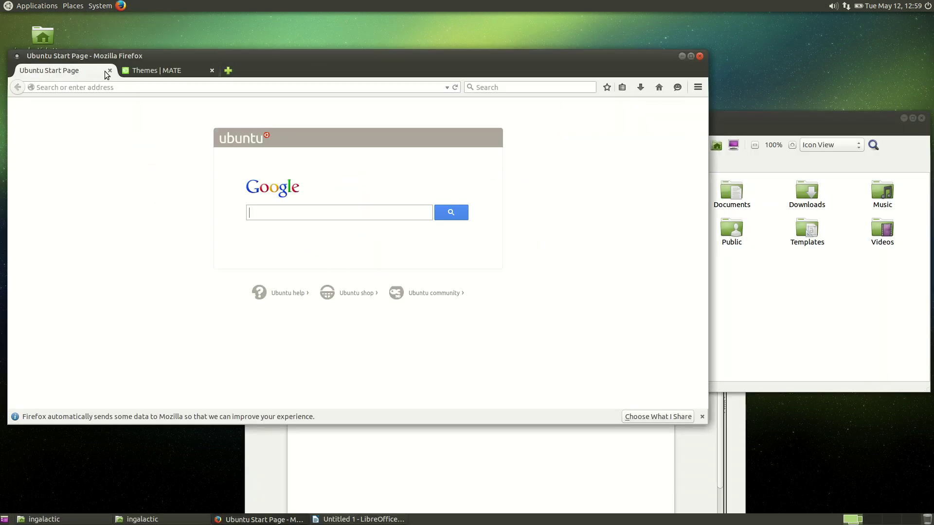
pyautogui.click(154, 73)
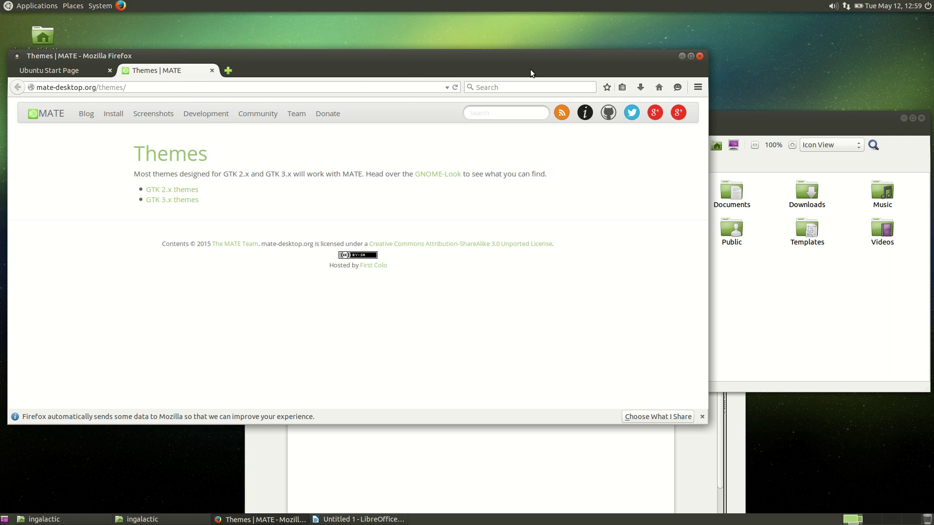
pyautogui.moveTo(535, 62); pyautogui.dragTo(622, 109)
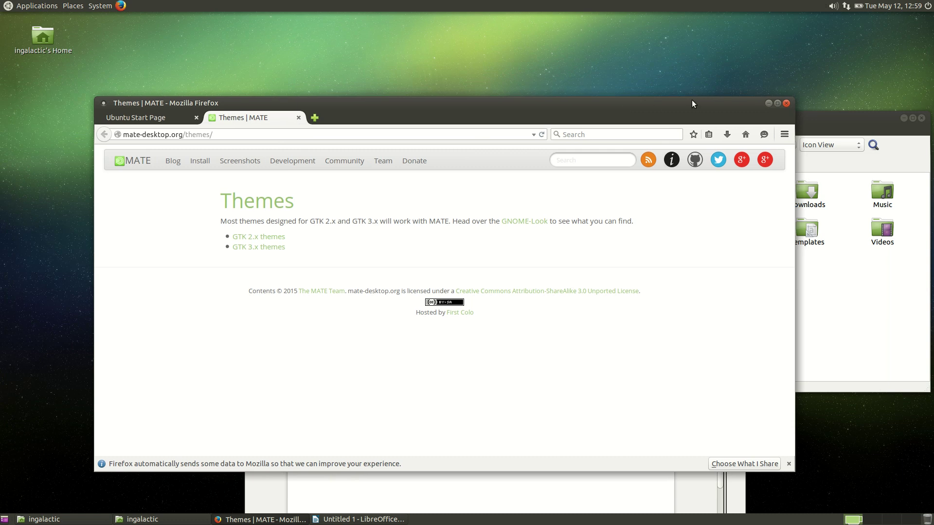
pyautogui.click(787, 104)
pyautogui.click(553, 304)
# Step: Close both Caja home-folder windows and the untitled Writer document
pyautogui.moveTo(593, 125); pyautogui.dragTo(348, 73)
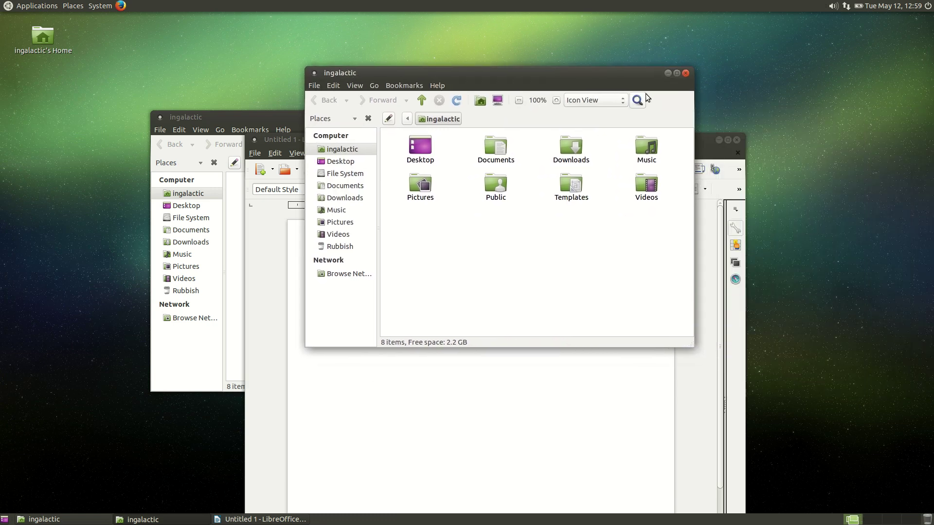
pyautogui.click(686, 73)
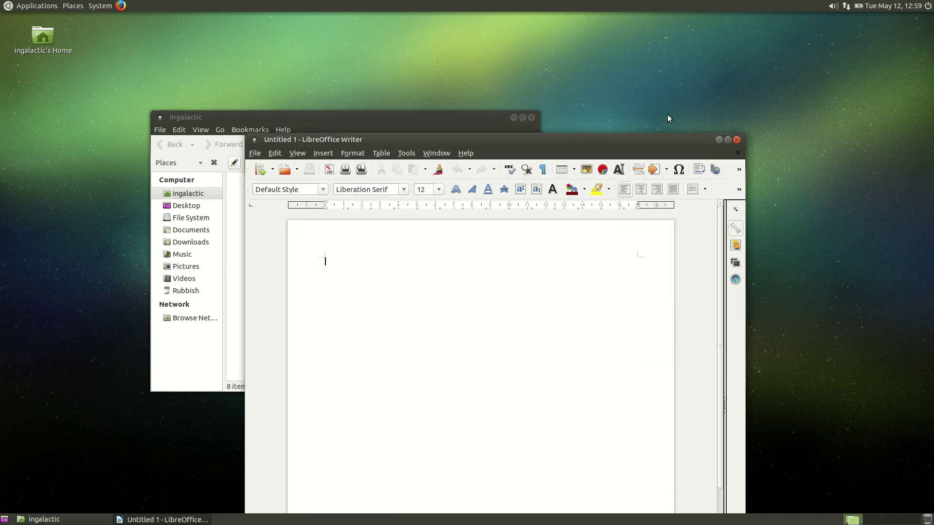
pyautogui.click(736, 139)
pyautogui.click(531, 117)
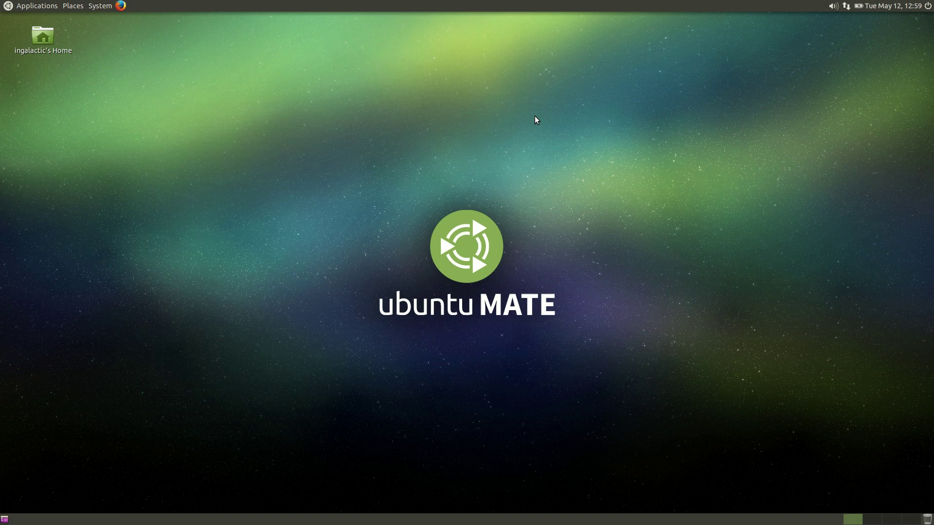
# Step: Via Change Desktop Background, apply Yuyo then Yuyo-Dark on the Theme tab, and close
pyautogui.rightClick(348, 91)
pyautogui.click(372, 189)
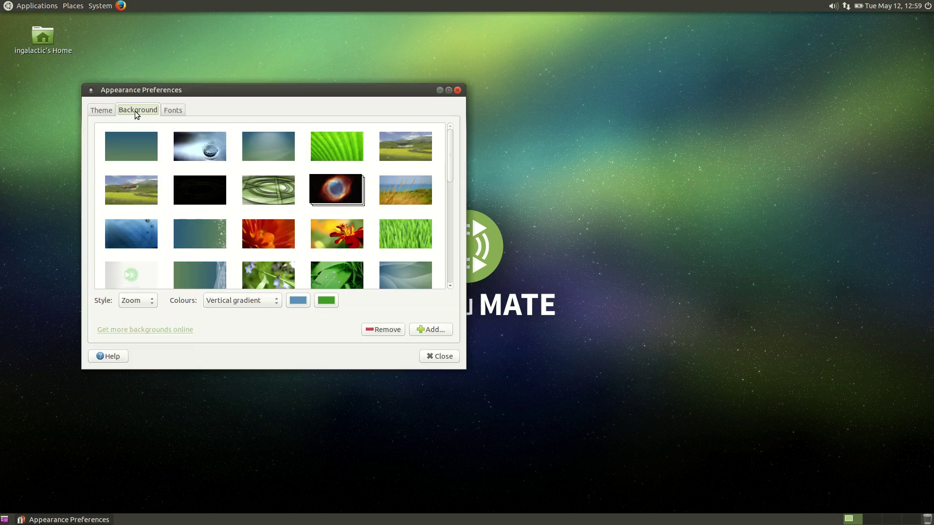
pyautogui.click(105, 110)
pyautogui.scroll(-10, 188, 206)
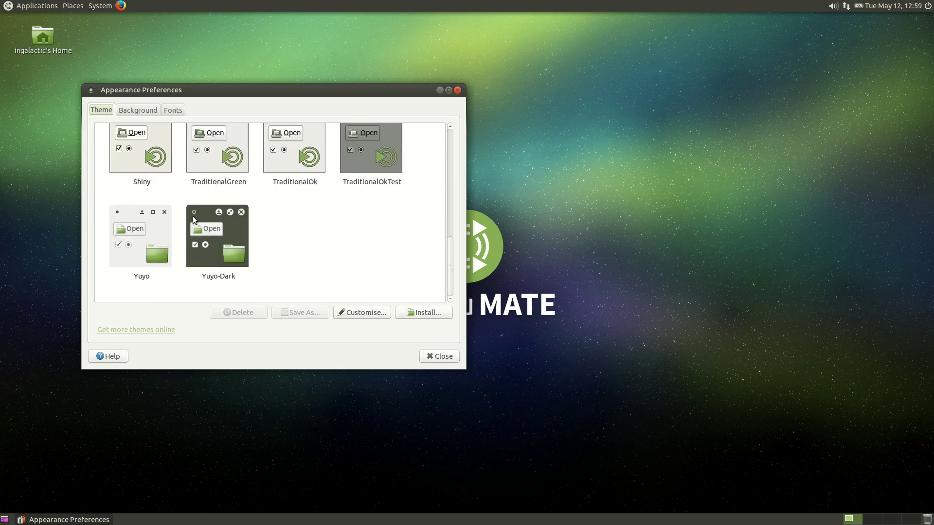
pyautogui.click(165, 213)
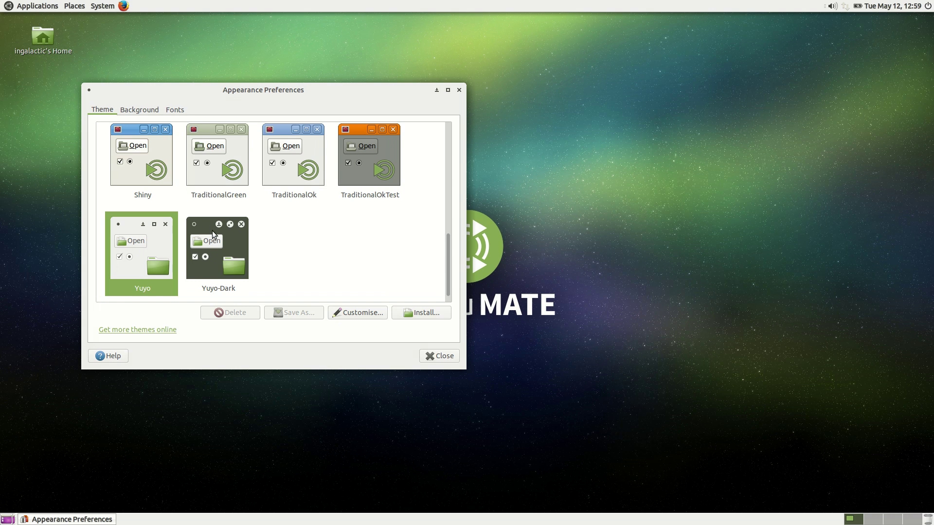
pyautogui.click(212, 231)
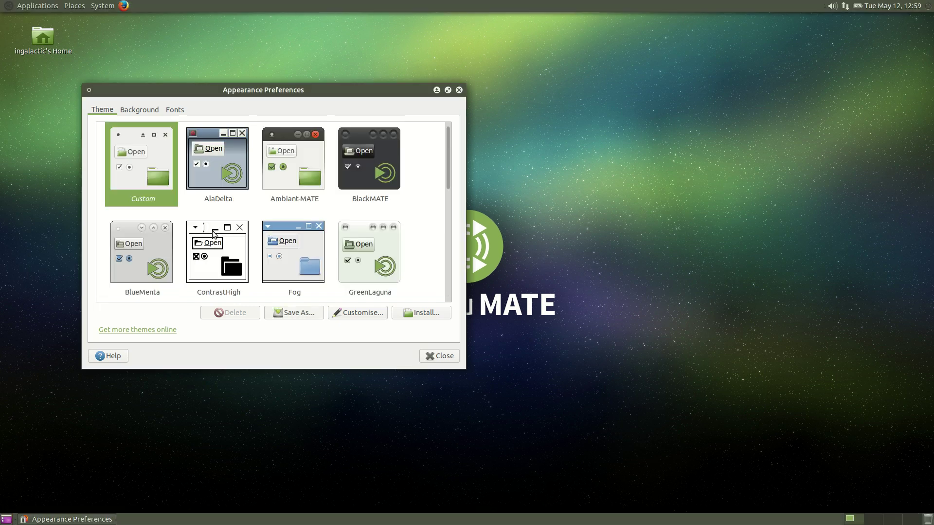
pyautogui.click(442, 355)
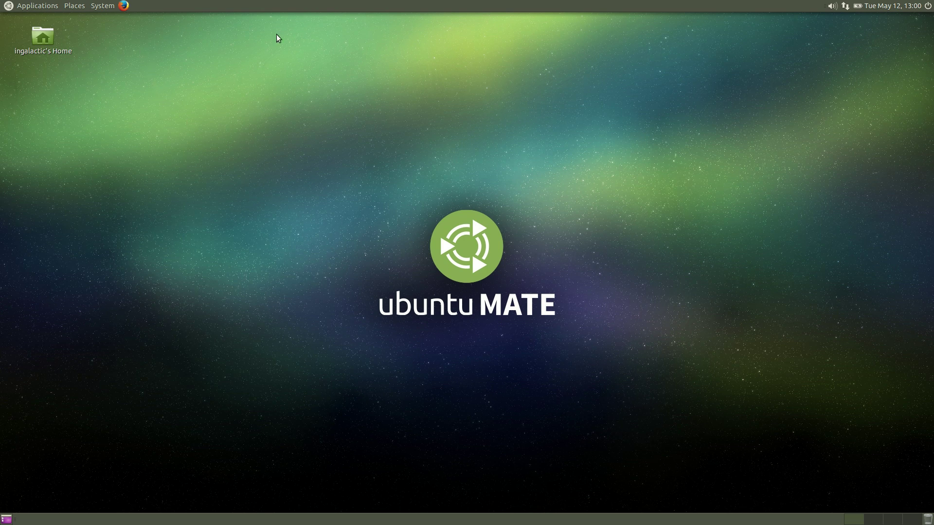
pyautogui.click(884, 7)
pyautogui.click(884, 8)
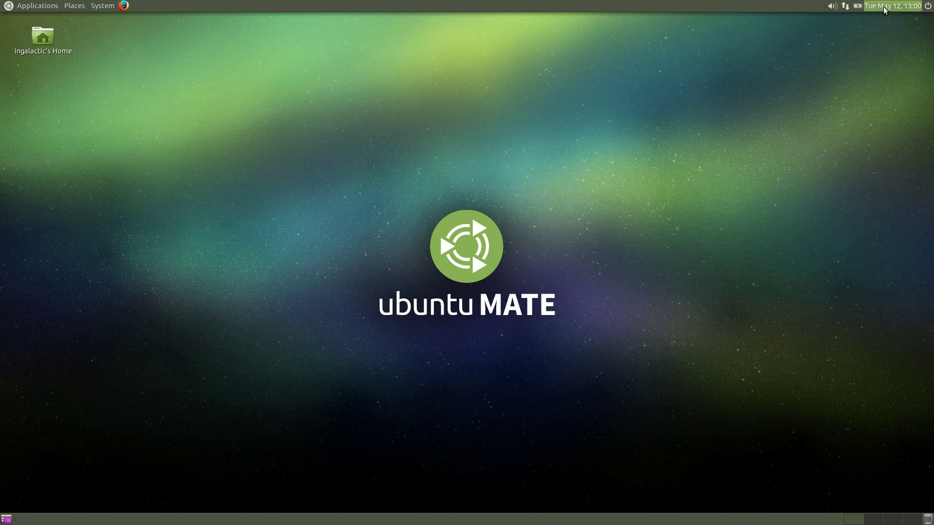
pyautogui.click(832, 6)
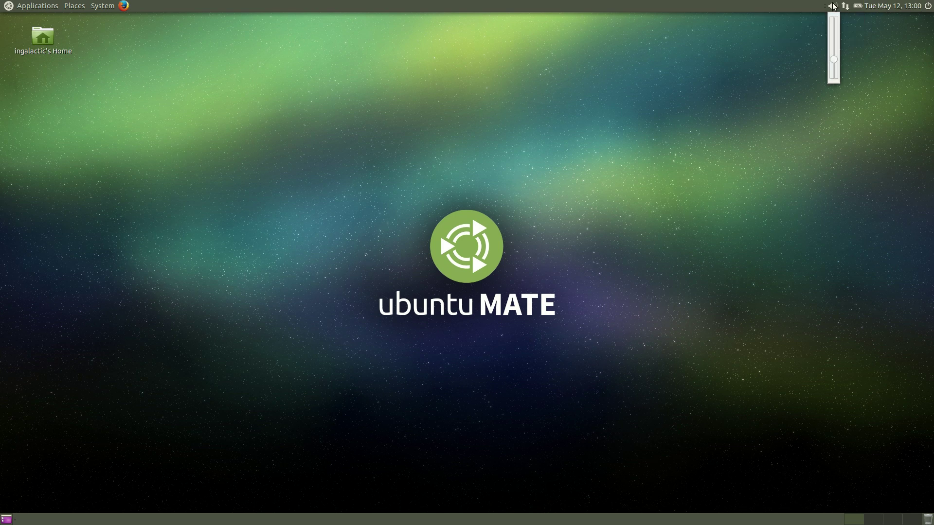
pyautogui.click(845, 6)
pyautogui.click(845, 6)
pyautogui.click(845, 6)
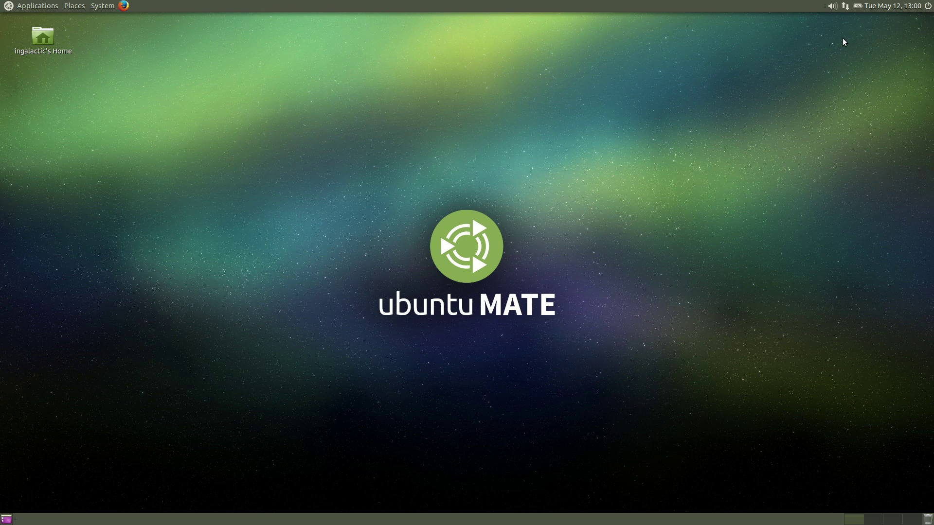
pyautogui.click(6, 6)
pyautogui.click(67, 5)
pyautogui.click(38, 6)
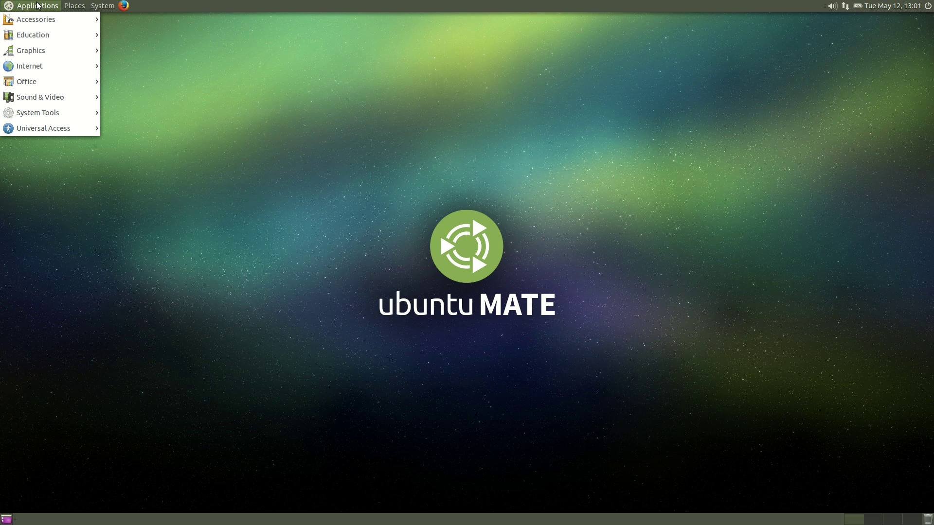